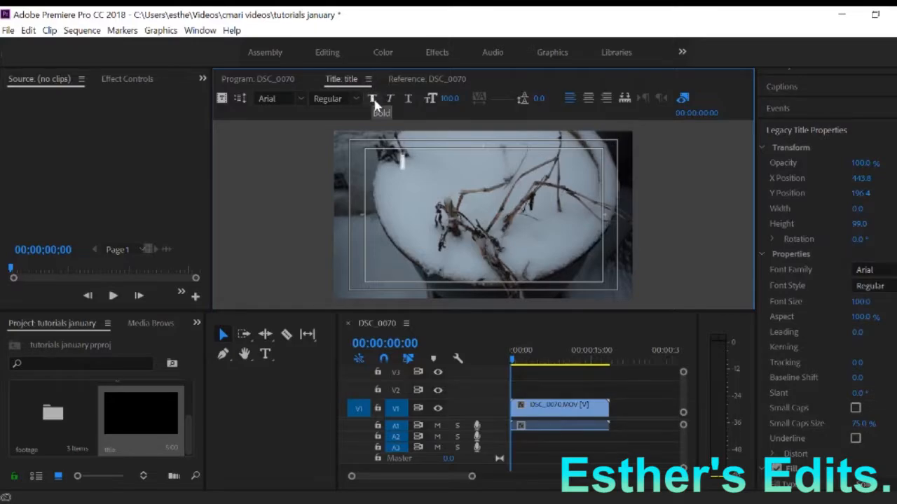
pyautogui.click(301, 99)
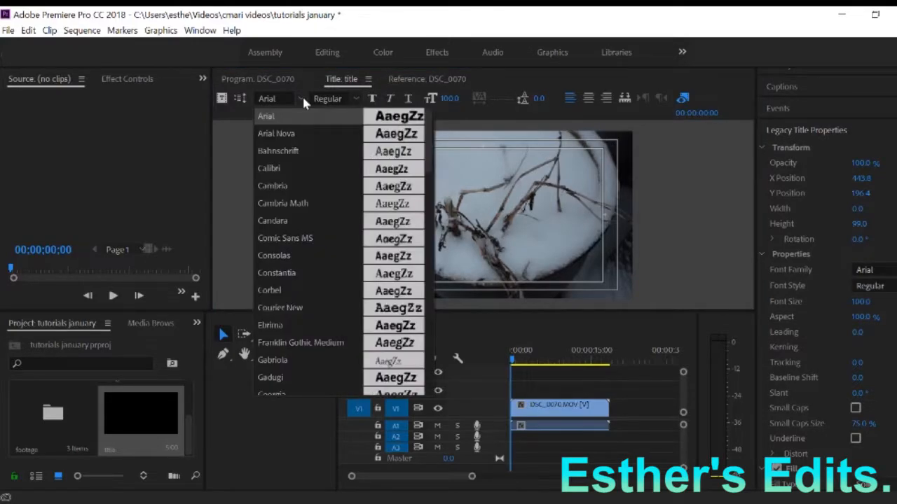
pyautogui.click(355, 99)
pyautogui.click(356, 99)
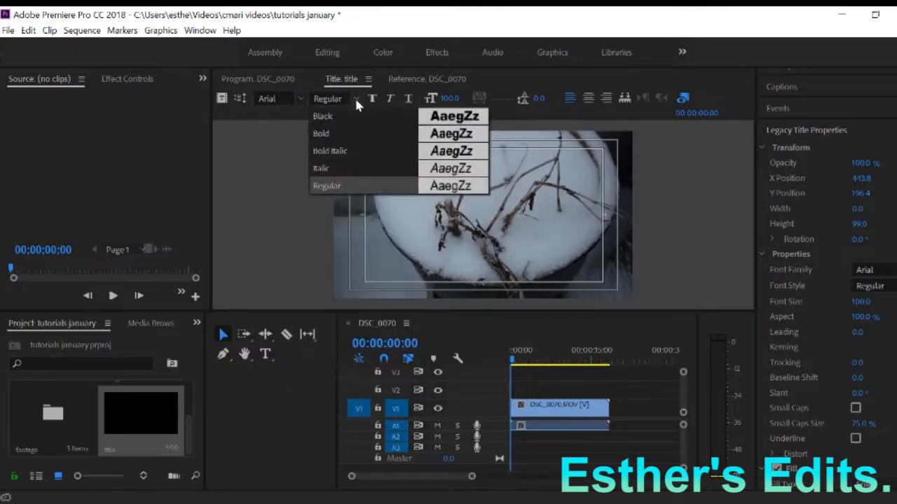
pyautogui.click(355, 99)
pyautogui.click(355, 98)
# Add the text "Snow Mornings." in the upper part of the title frame, inside the safe margins
pyautogui.click(396, 168)
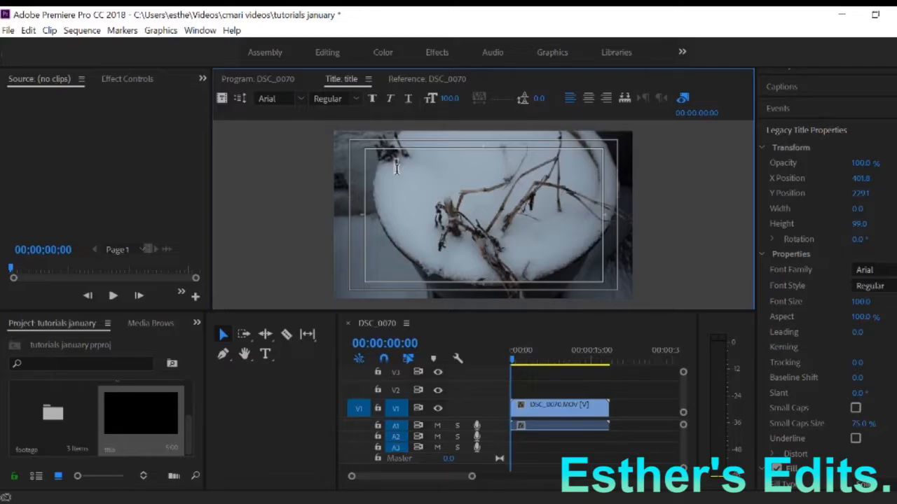
pyautogui.write('Snow Mornings.')
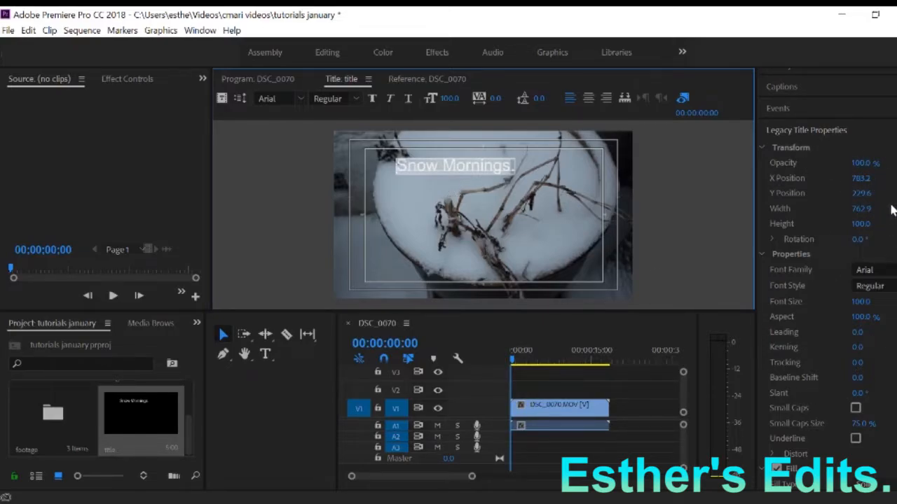
# Change the "Snow Mornings." text to Courier New and give it the dark fill colour 220D0D
pyautogui.scroll(-5, 868, 190)
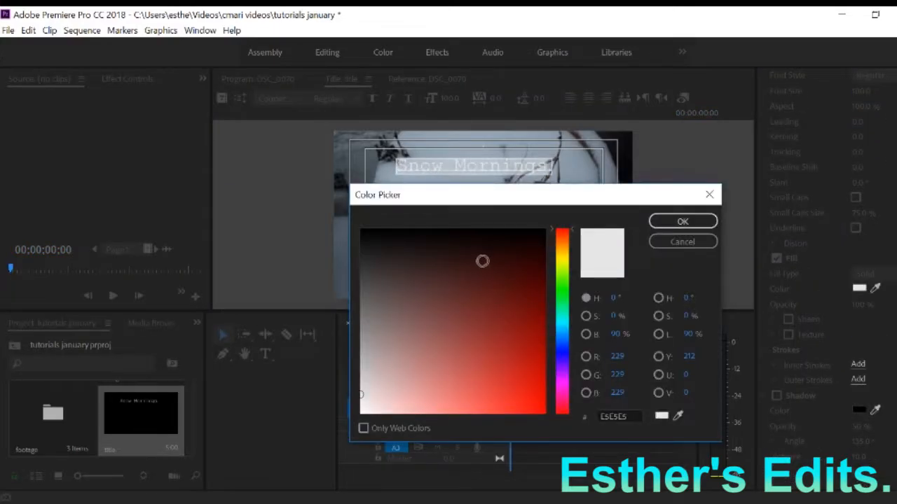
pyautogui.click(473, 252)
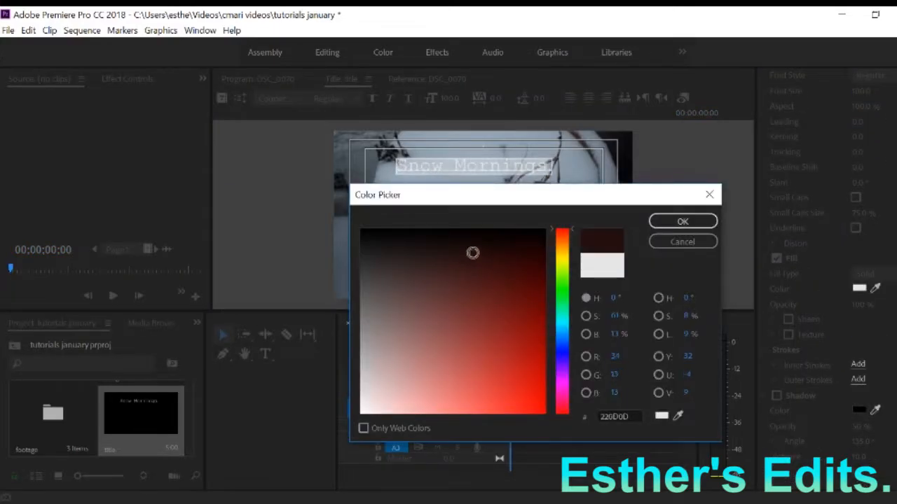
pyautogui.click(686, 220)
pyautogui.scroll(-5, 784, 312)
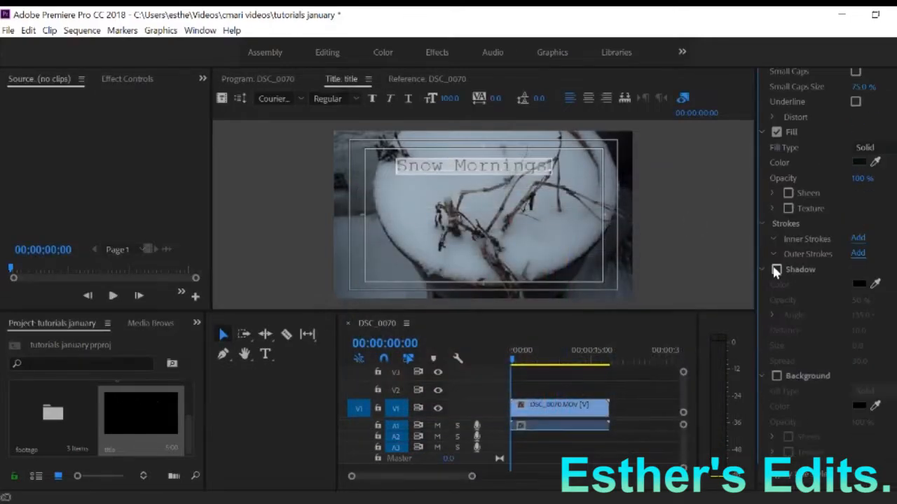
pyautogui.scroll(-2, 785, 312)
pyautogui.scroll(10, 784, 312)
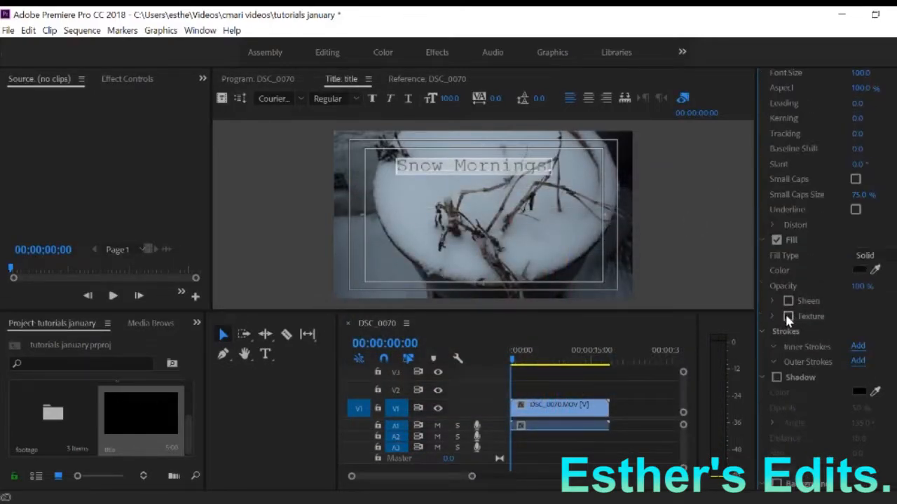
pyautogui.scroll(3, 785, 312)
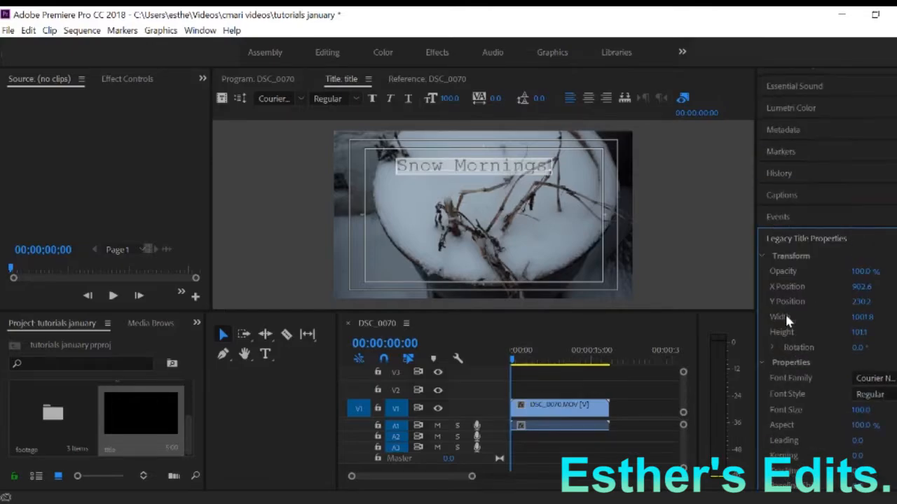
# Switch to the Editing workspace and bring up the project's root bin that holds the title
pyautogui.click(326, 53)
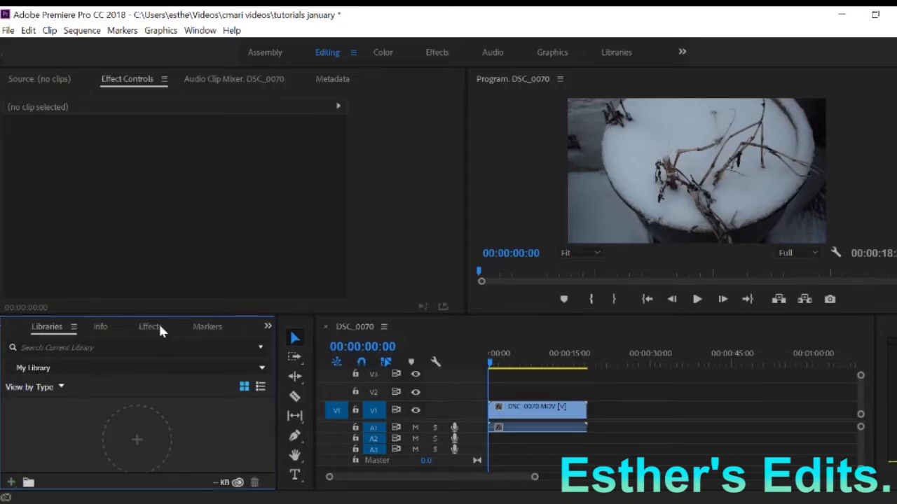
pyautogui.click(154, 326)
pyautogui.click(266, 328)
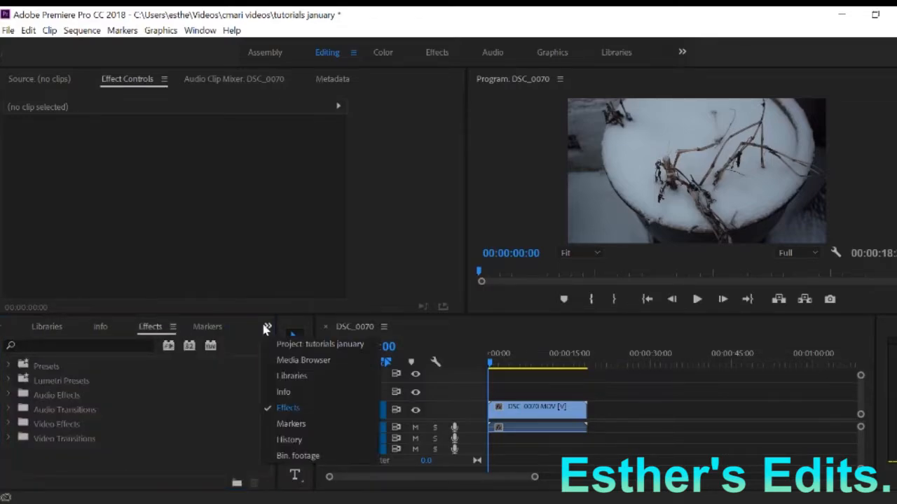
pyautogui.click(283, 456)
pyautogui.scroll(-2, 240, 428)
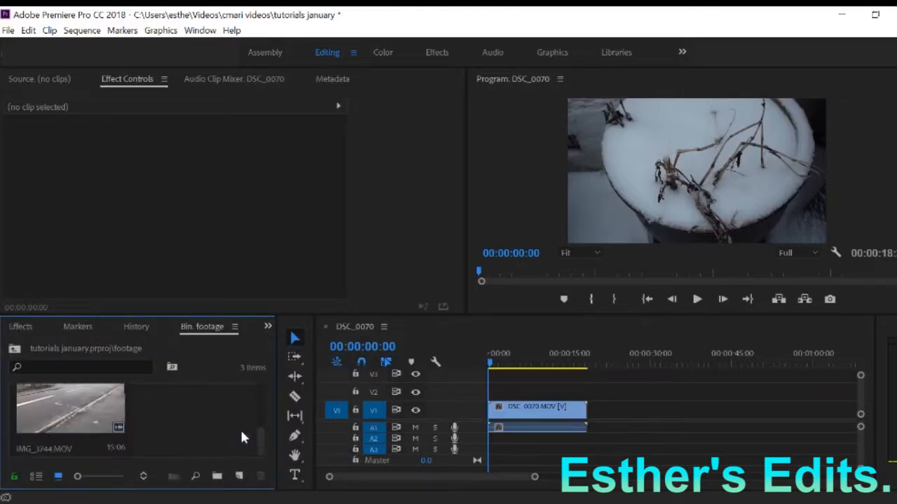
pyautogui.scroll(2, 240, 428)
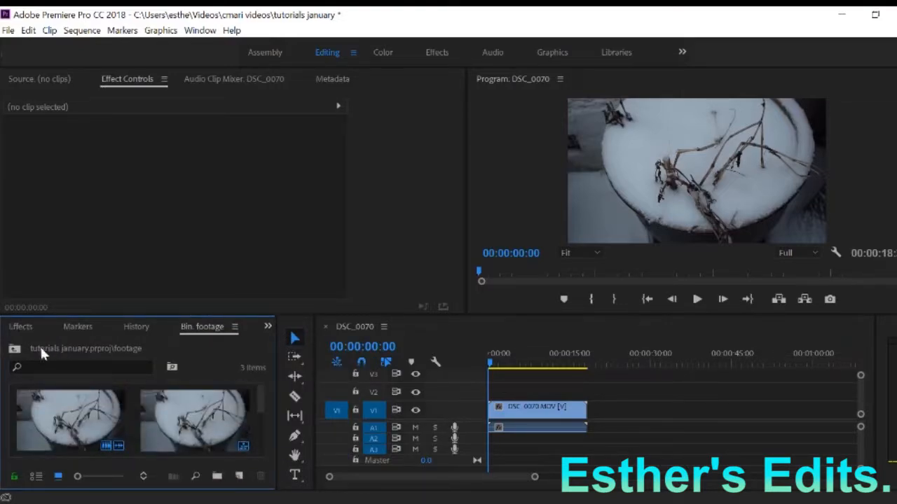
pyautogui.click(19, 352)
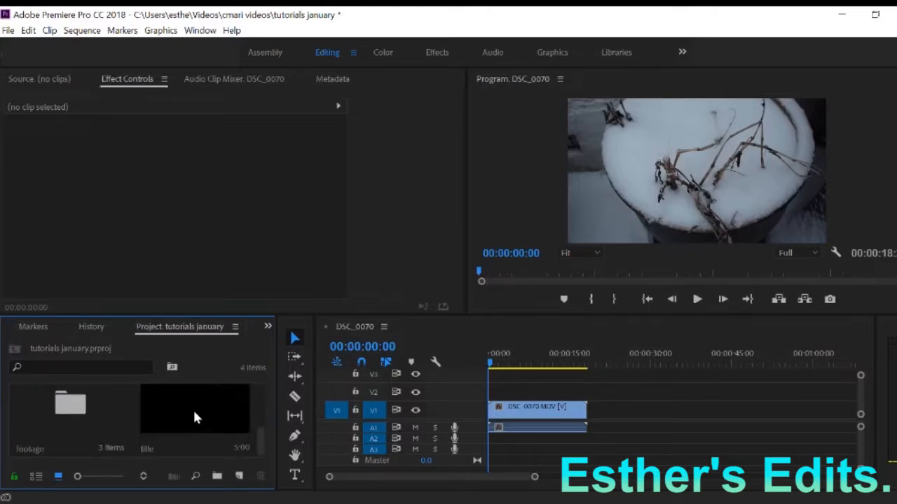
# Place the title on track V2 at the start of the DSC_0070 clip and trim its end to about 3 seconds
pyautogui.scroll(-2, 195, 414)
pyautogui.scroll(2, 195, 414)
pyautogui.click(196, 415)
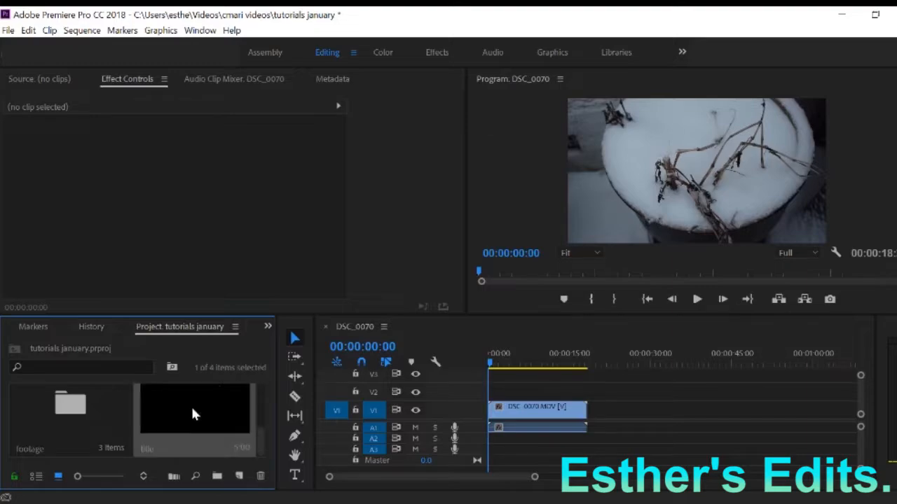
pyautogui.moveTo(195, 415); pyautogui.dragTo(501, 425)
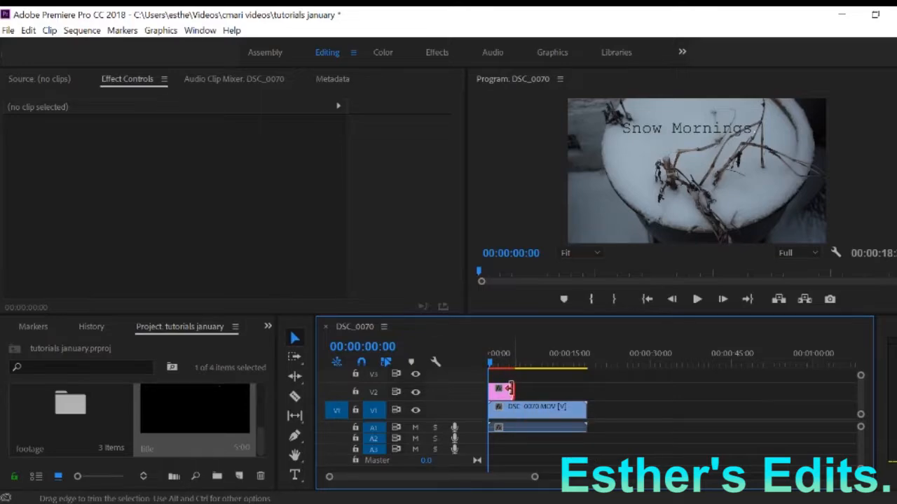
pyautogui.moveTo(510, 389); pyautogui.dragTo(500, 390)
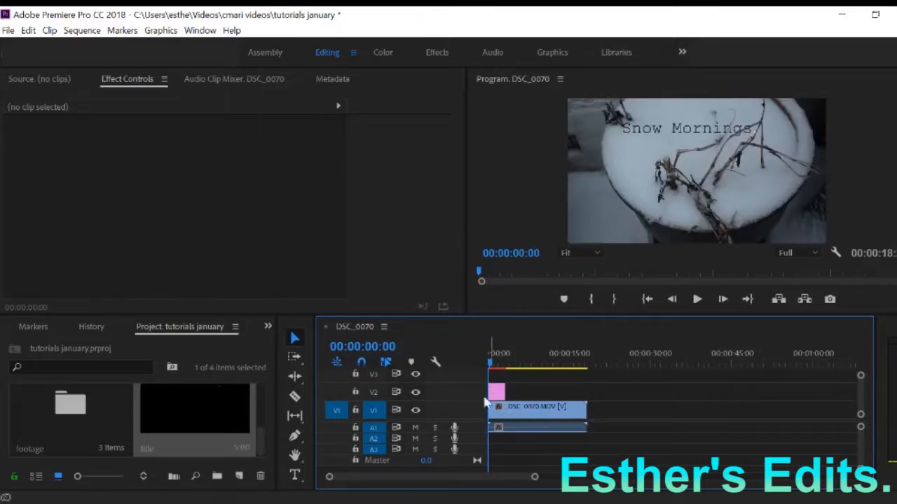
# Reopen the title for editing and centre its text vertically and horizontally in the frame
pyautogui.doubleClick(235, 423)
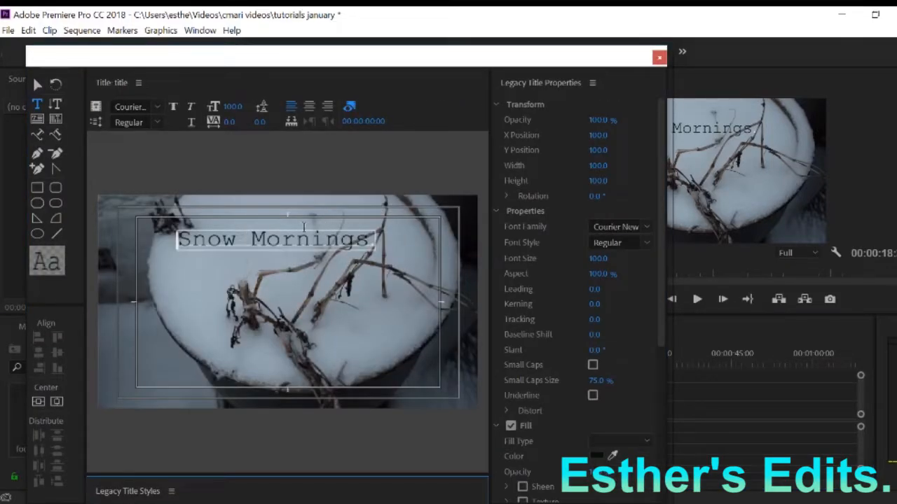
pyautogui.click(37, 403)
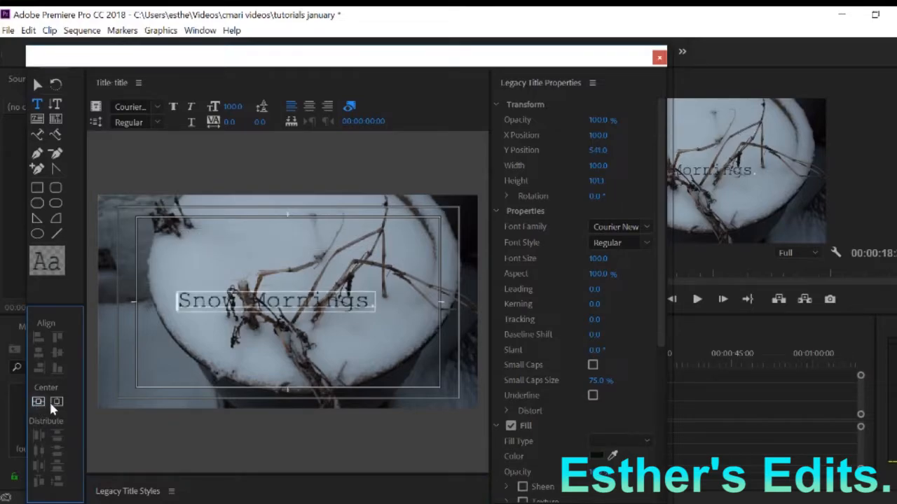
pyautogui.click(56, 403)
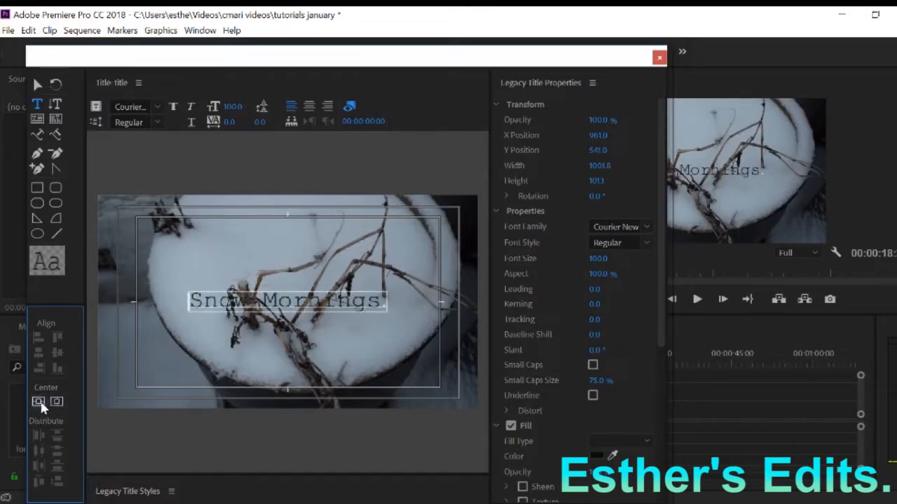
pyautogui.click(38, 405)
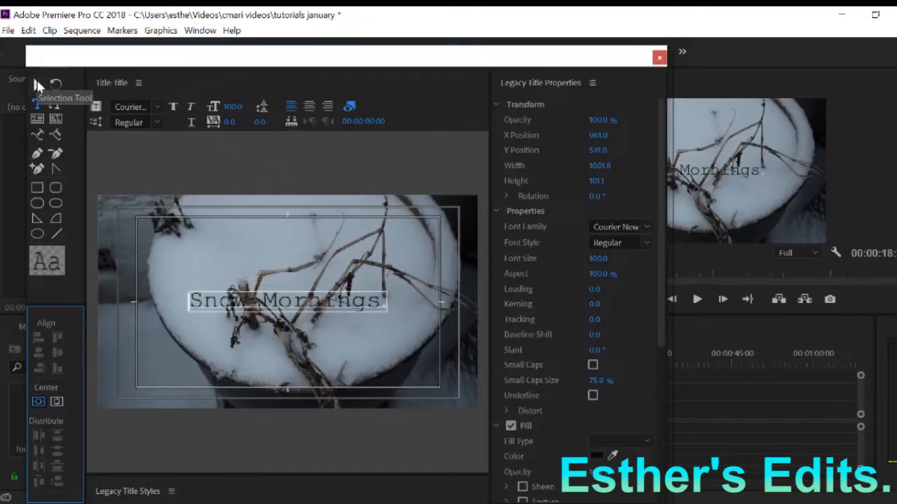
# Move the title text to the frame's upper left and enlarge it to a font size of about 129
pyautogui.click(38, 84)
pyautogui.click(304, 293)
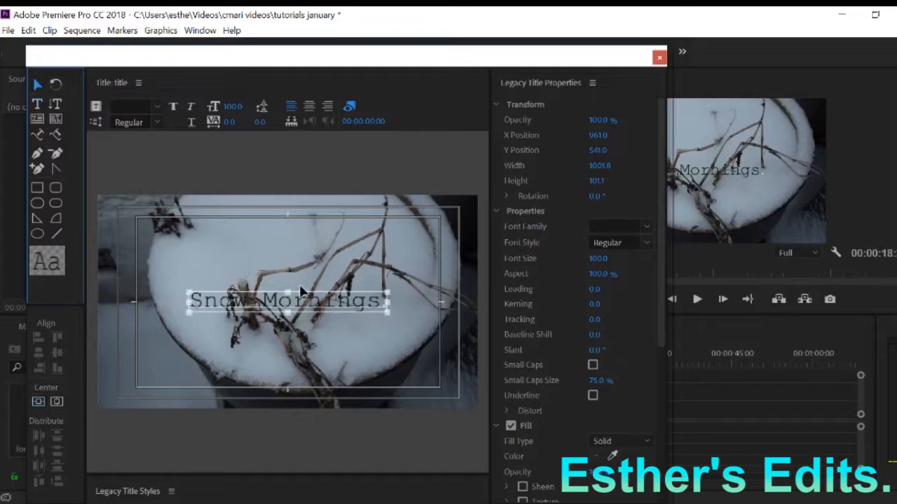
pyautogui.moveTo(305, 293); pyautogui.dragTo(262, 246)
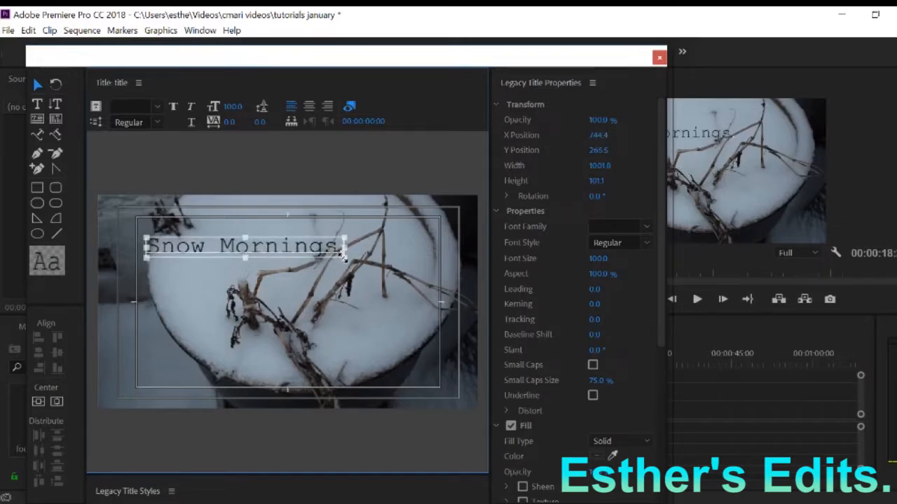
pyautogui.moveTo(344, 258); pyautogui.dragTo(350, 263)
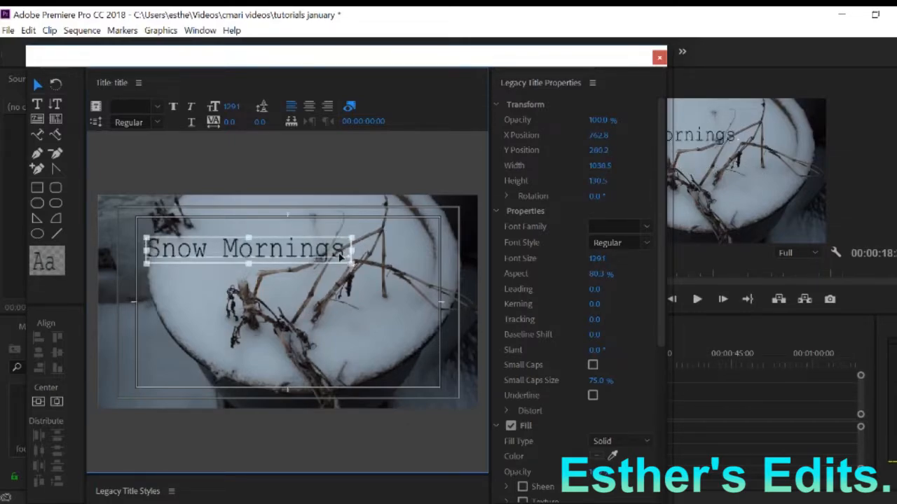
# Set the kerning of the entire "Snow Mornings." text to 15
pyautogui.doubleClick(343, 250)
pyautogui.moveTo(343, 249); pyautogui.dragTo(147, 241)
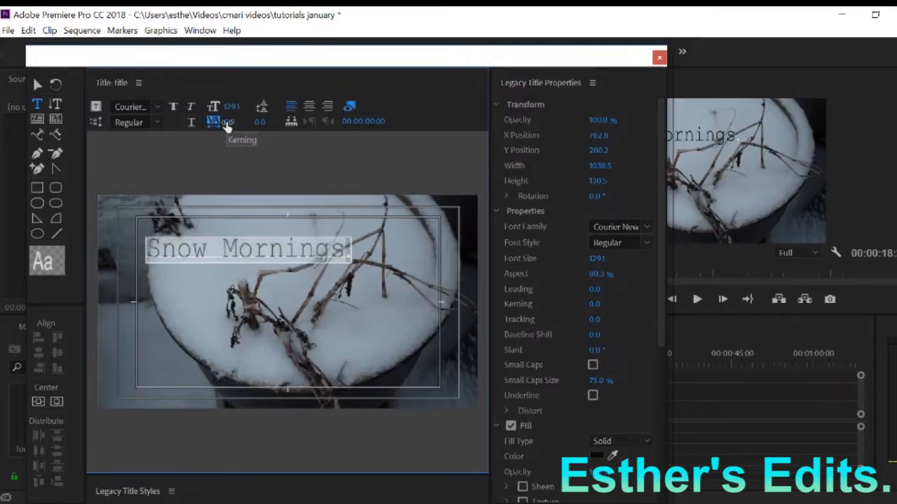
pyautogui.click(229, 122)
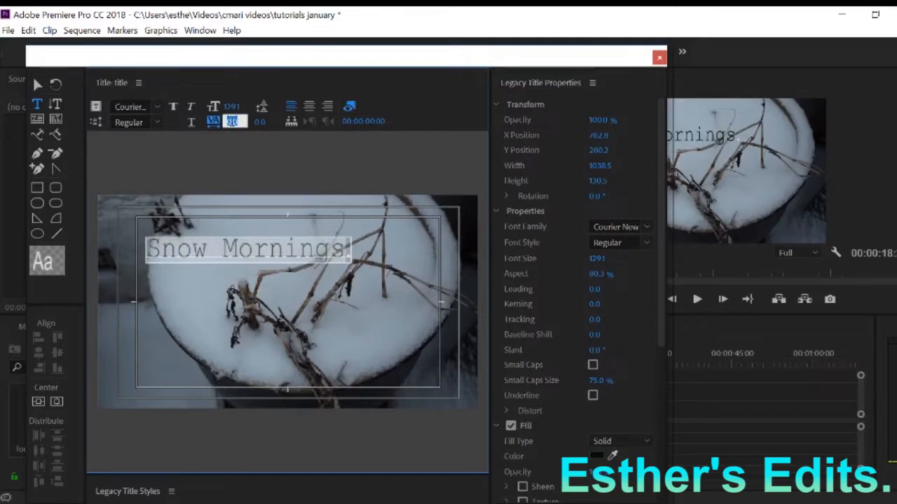
pyautogui.click(232, 121)
pyautogui.press('BackSpace')
pyautogui.write('15')
pyautogui.press('Return')
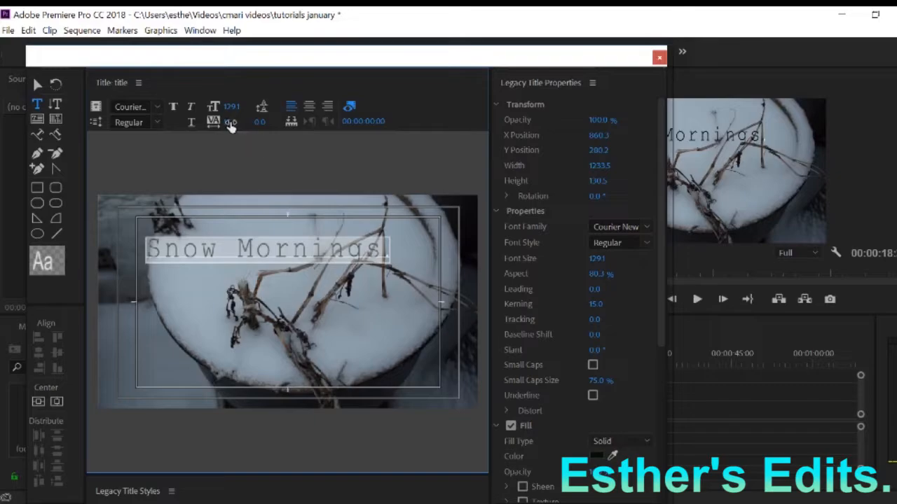
# Increase the kerning of the title text to 20 and close the title editor
pyautogui.click(233, 120)
pyautogui.click(236, 120)
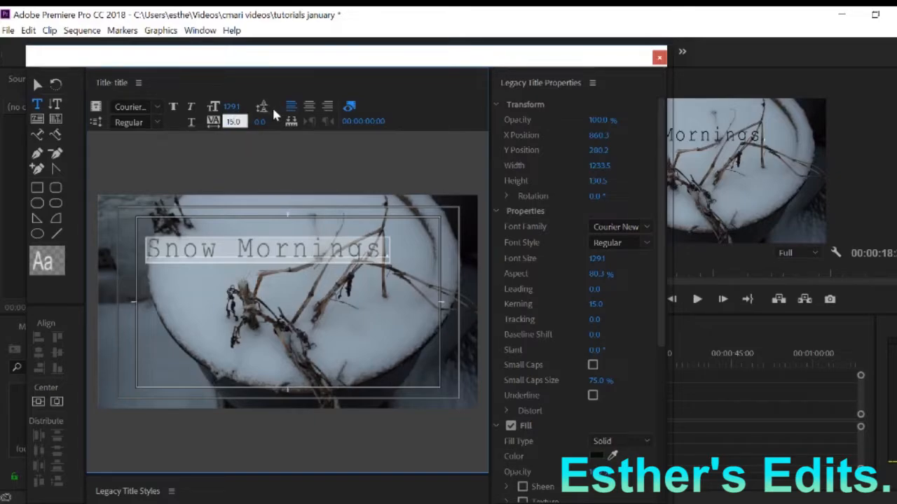
pyautogui.press('BackSpace')
pyautogui.press('BackSpace')
pyautogui.write('20')
pyautogui.press('Return')
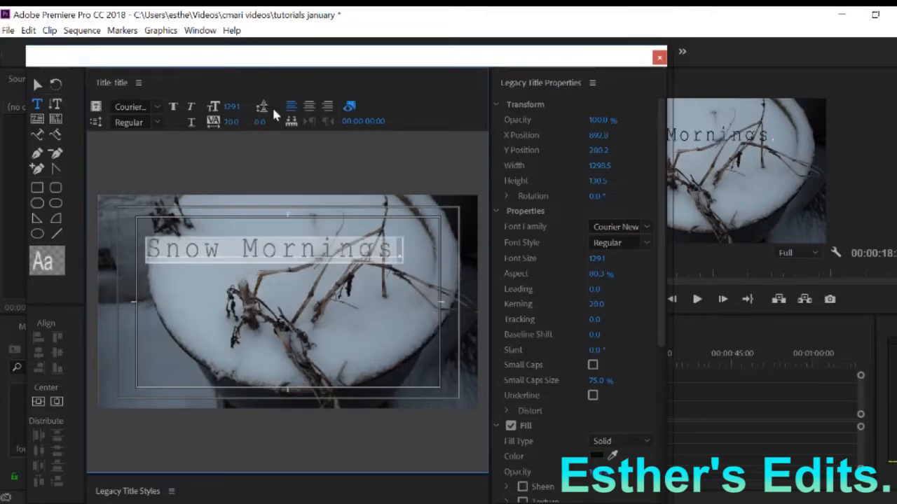
pyautogui.click(336, 253)
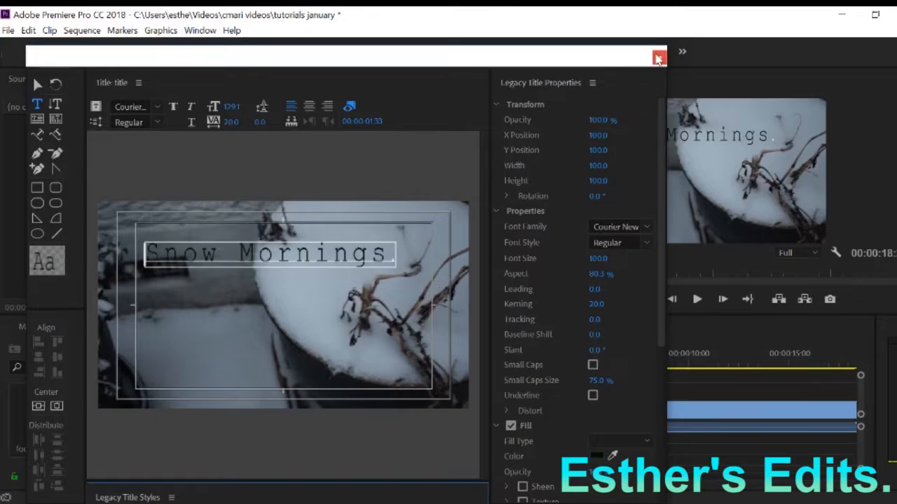
pyautogui.click(657, 59)
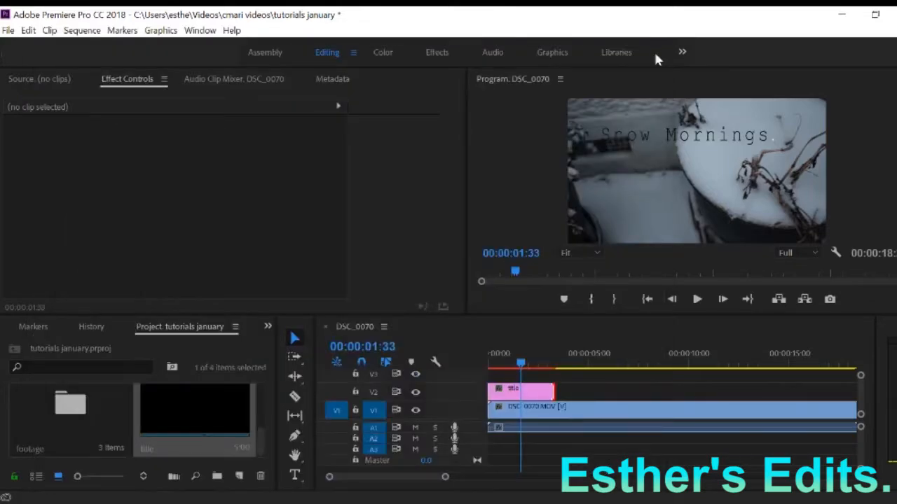
# Apply a transition to the end of the title clip on V2 and play the sequence from the start
pyautogui.click(532, 391)
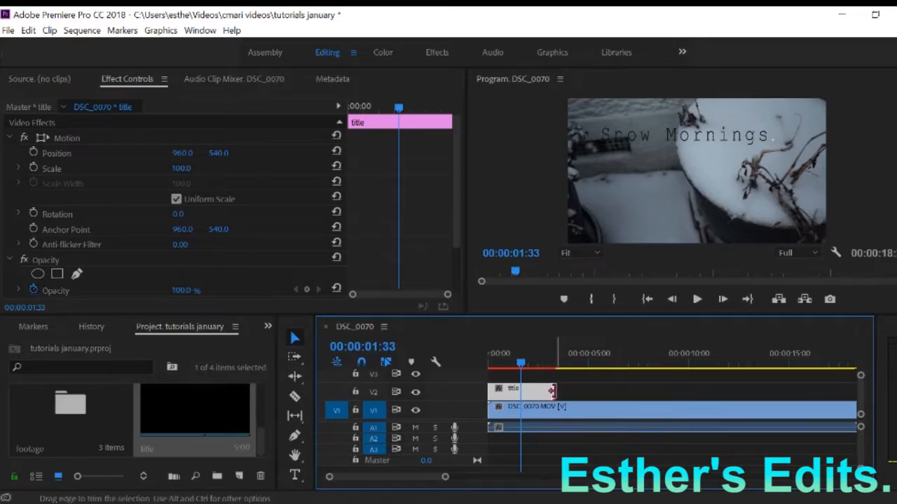
pyautogui.click(571, 386)
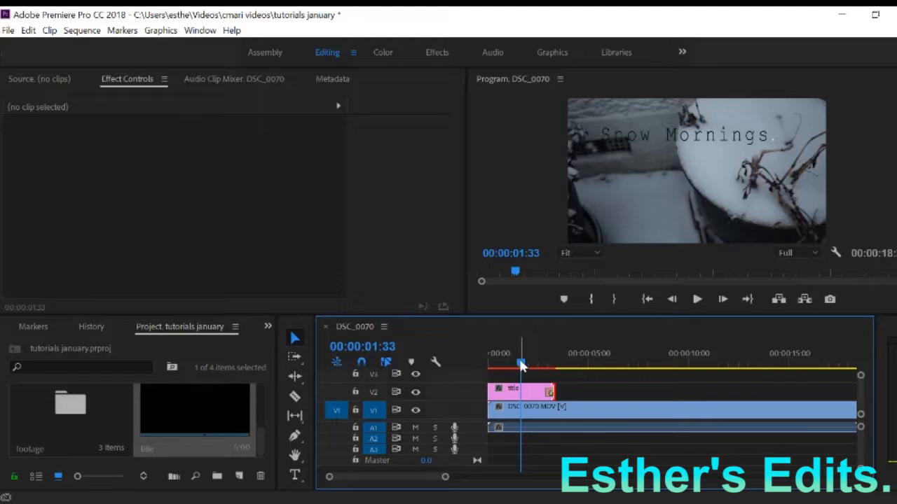
pyautogui.moveTo(521, 366); pyautogui.dragTo(482, 359)
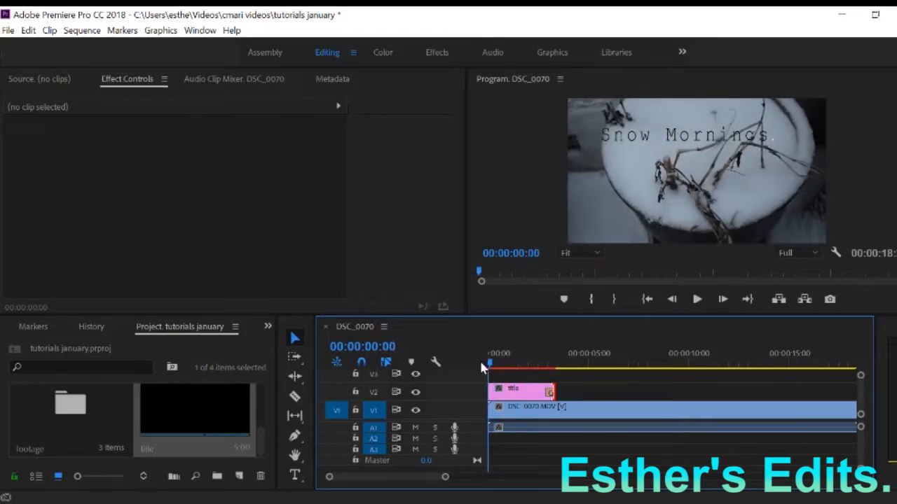
pyautogui.press('space')
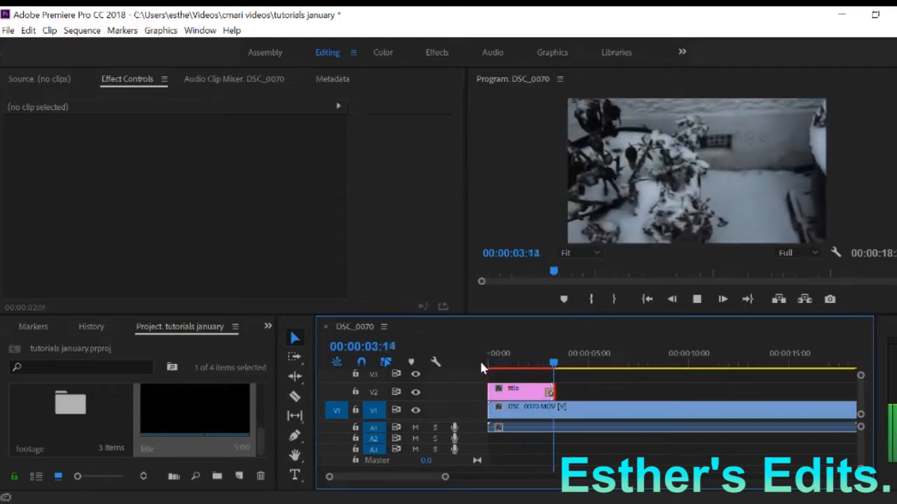
# Stop playback, switch to a workspace with the legacy title tools, and create a new title named "credits"
pyautogui.press('space')
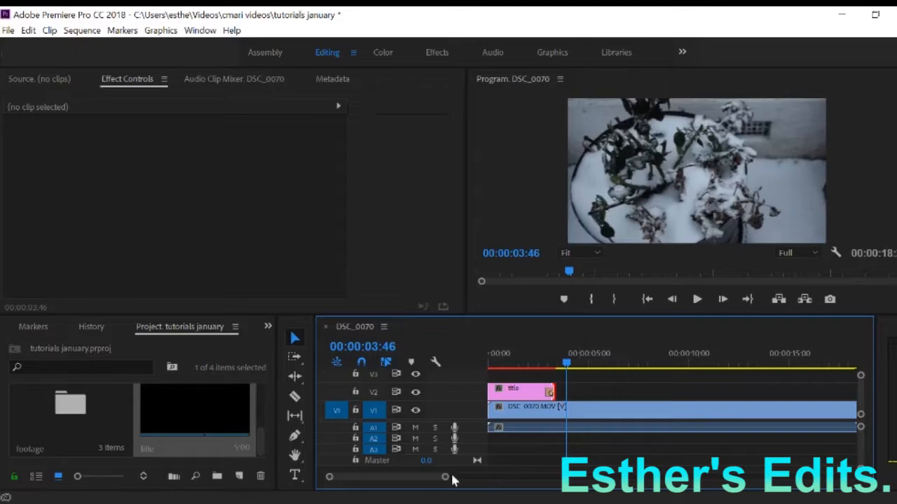
pyautogui.moveTo(446, 478); pyautogui.dragTo(503, 479)
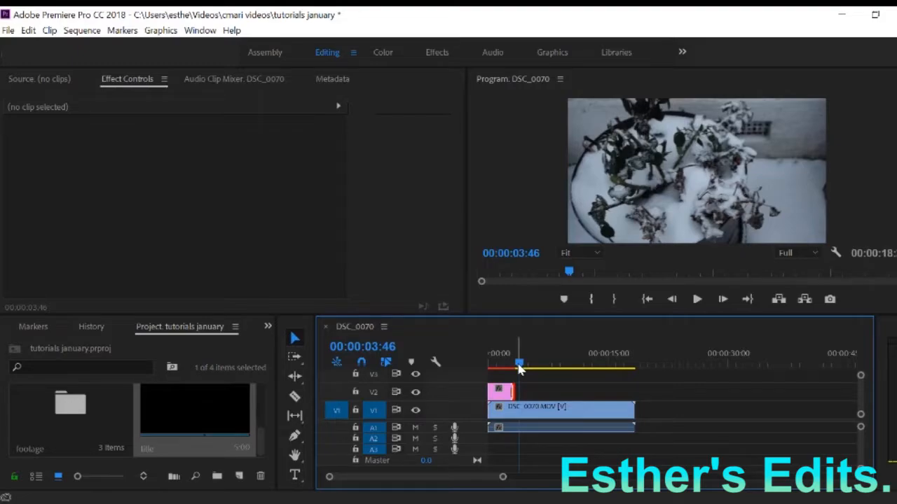
pyautogui.click(682, 53)
pyautogui.click(701, 78)
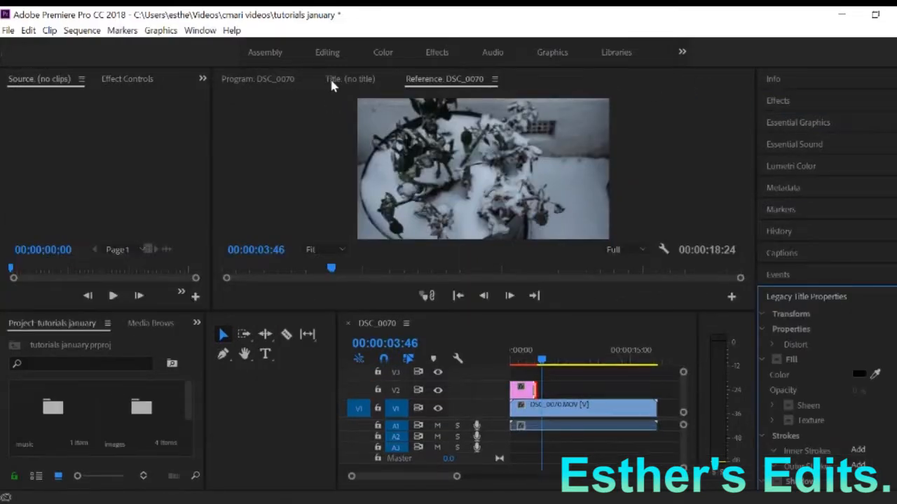
pyautogui.click(332, 82)
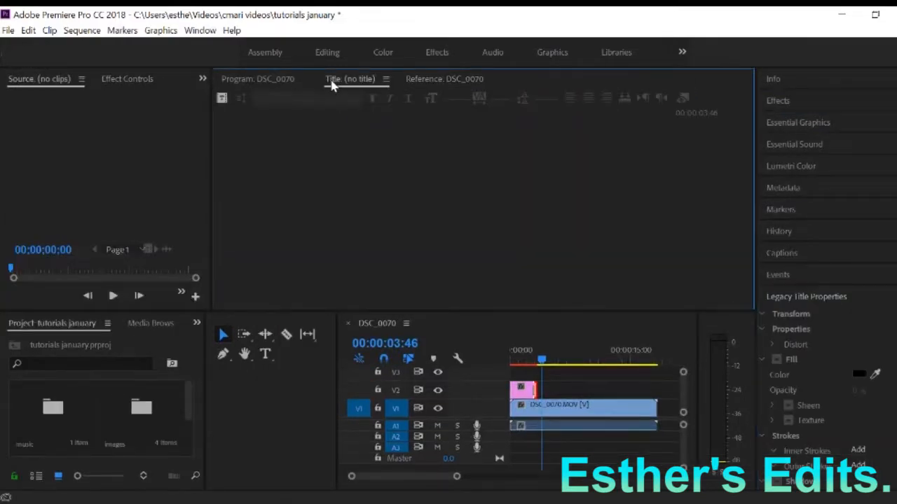
pyautogui.click(222, 99)
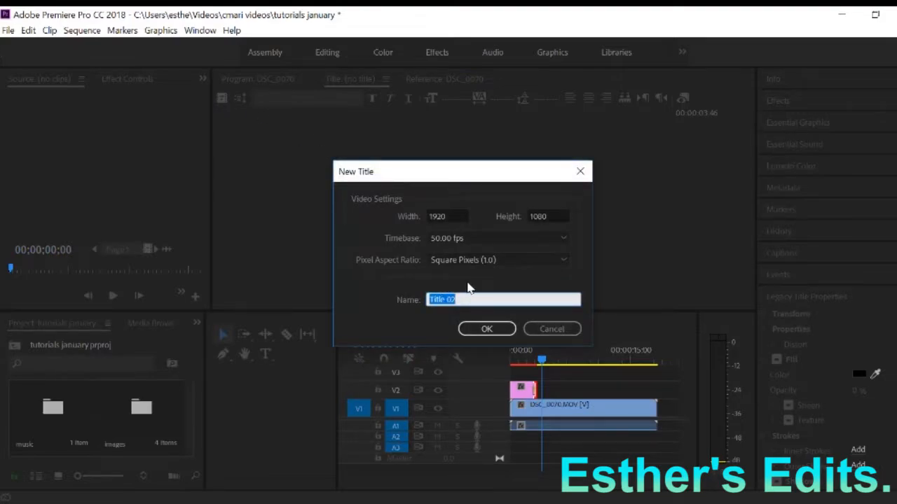
pyautogui.write('credits')
pyautogui.click(487, 329)
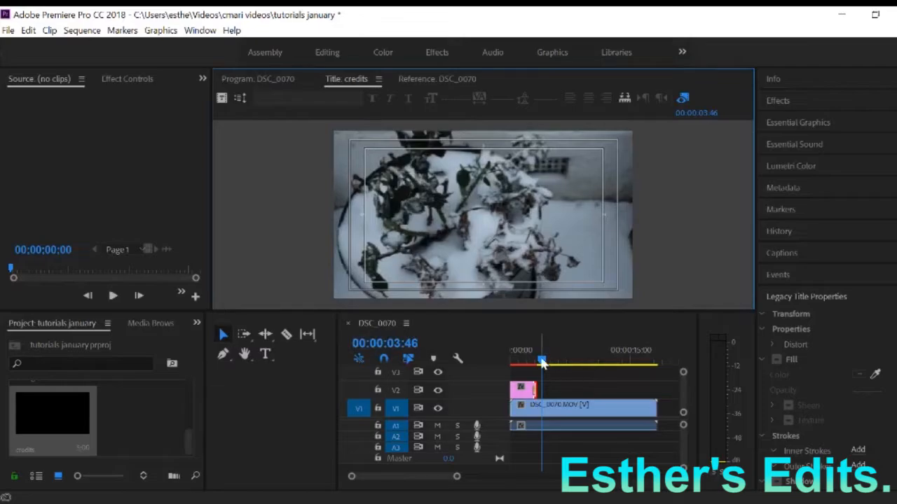
# Add the text "Created by Esther's Edits" to the credits title, with the playhead at the end of the DSC_0070 clip
pyautogui.moveTo(544, 361); pyautogui.dragTo(658, 365)
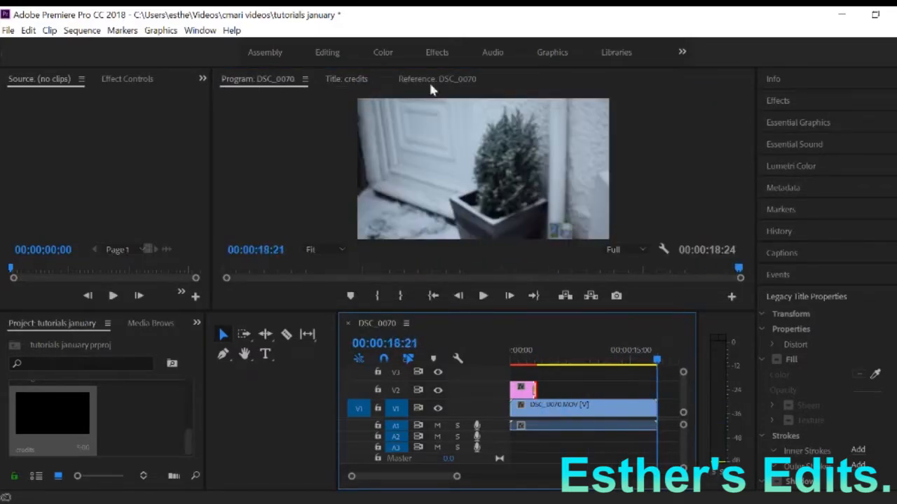
pyautogui.click(350, 79)
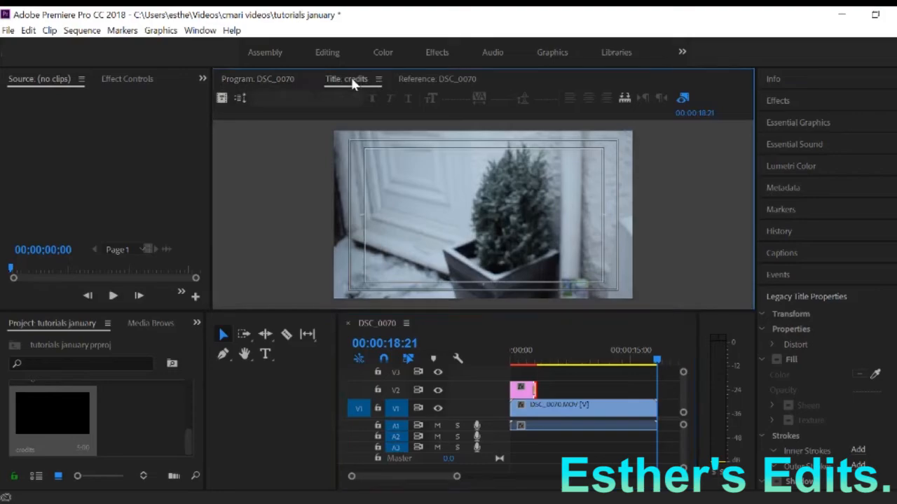
pyautogui.click(391, 191)
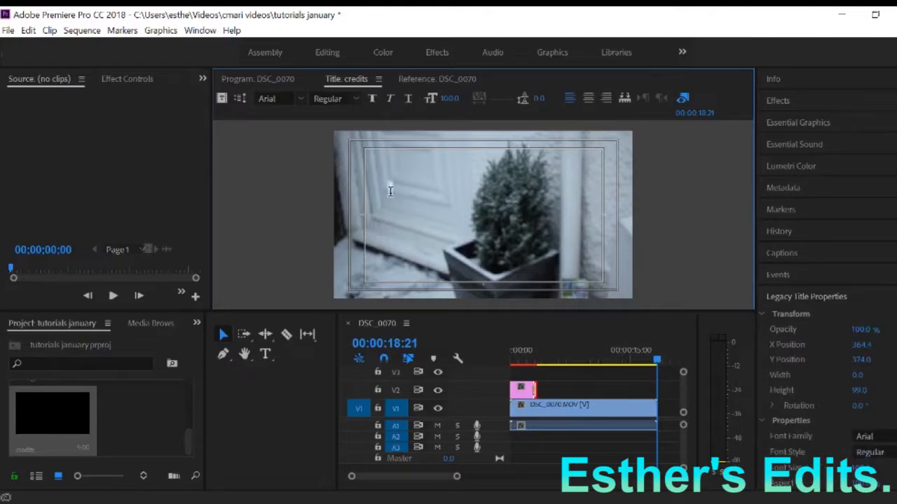
pyautogui.write('Created by Est')
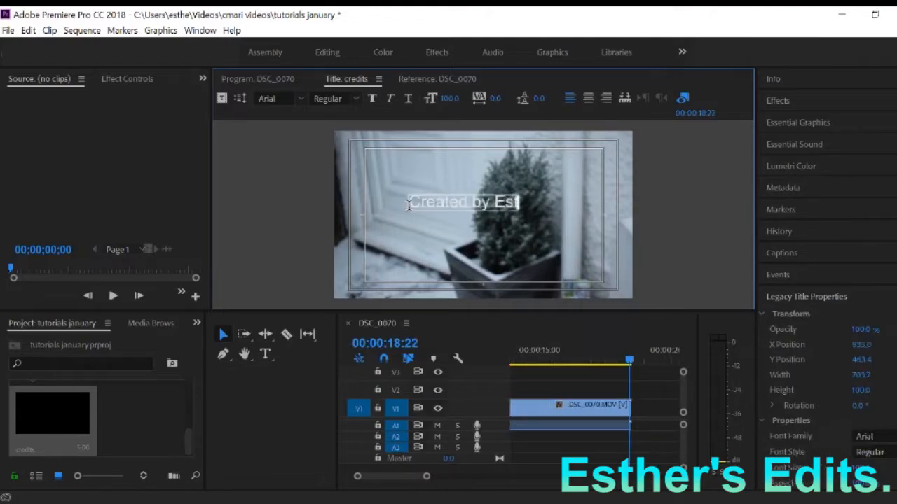
pyautogui.write("her's ")
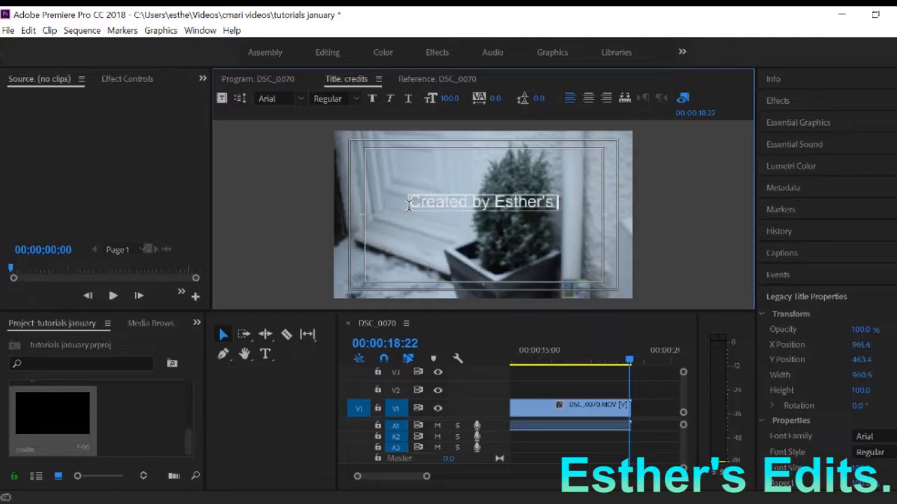
pyautogui.write('Edits')
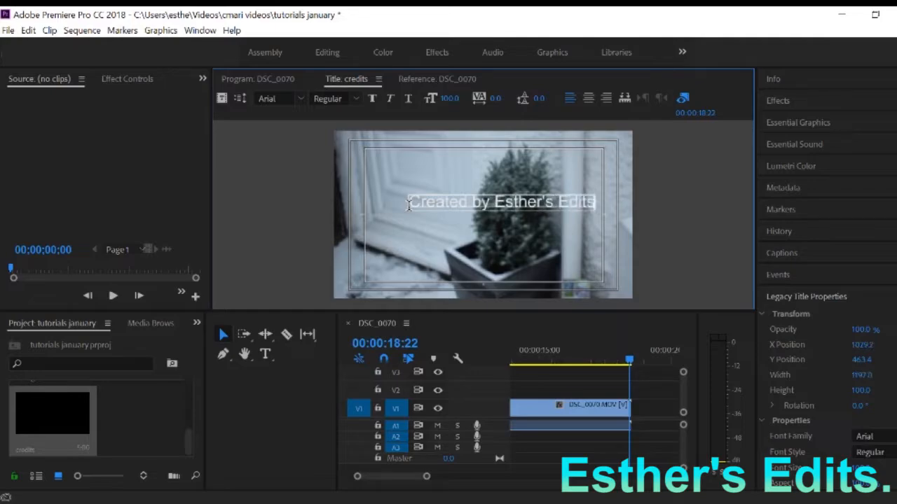
pyautogui.press('Return')
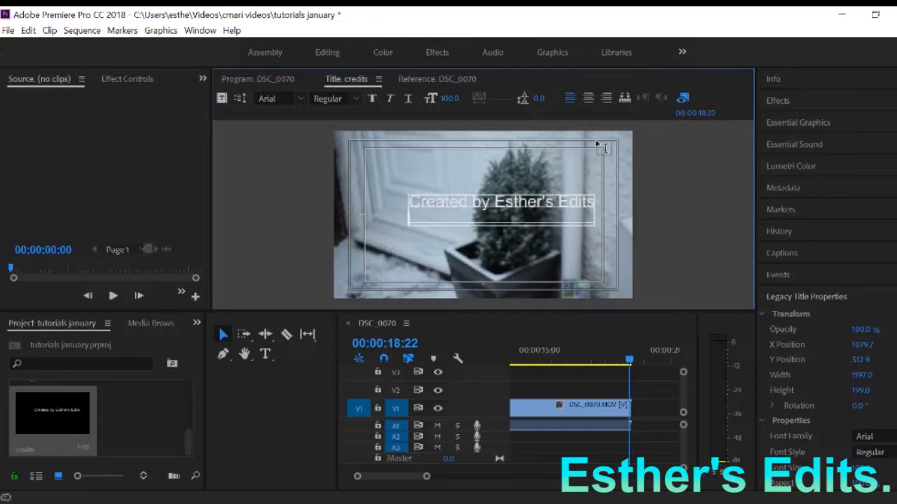
# Reopen the credits title from the Editing workspace and center its text horizontally and vertically in the frame
pyautogui.doubleClick(340, 59)
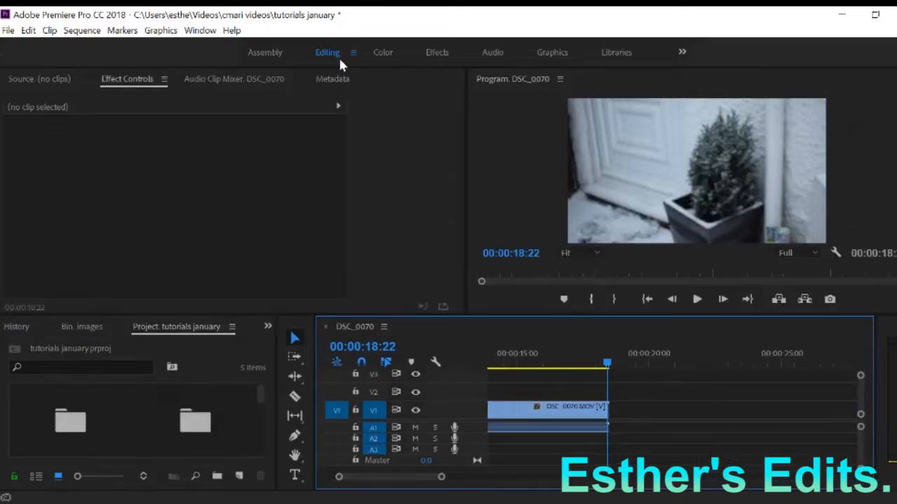
pyautogui.scroll(-3, 249, 415)
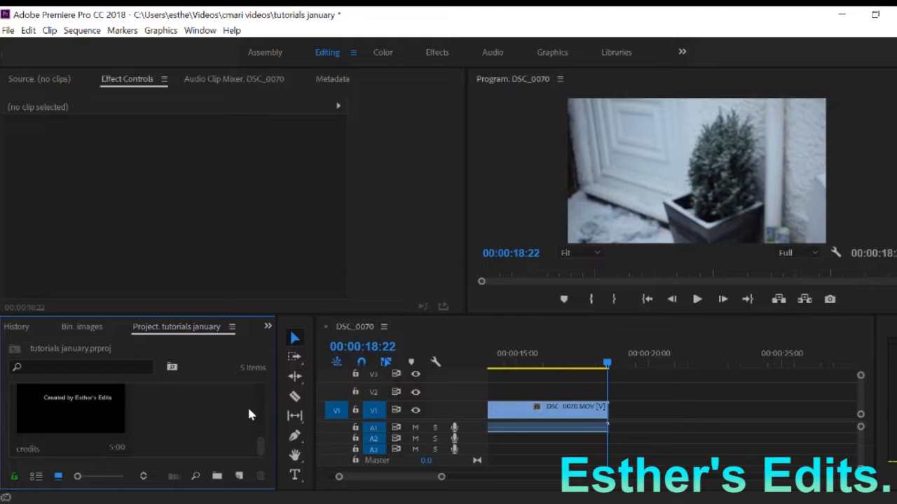
pyautogui.doubleClick(70, 411)
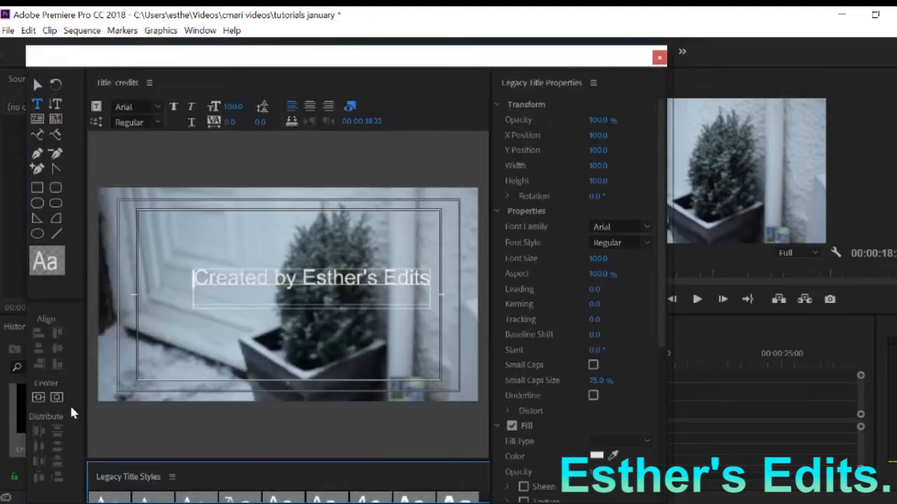
pyautogui.click(37, 84)
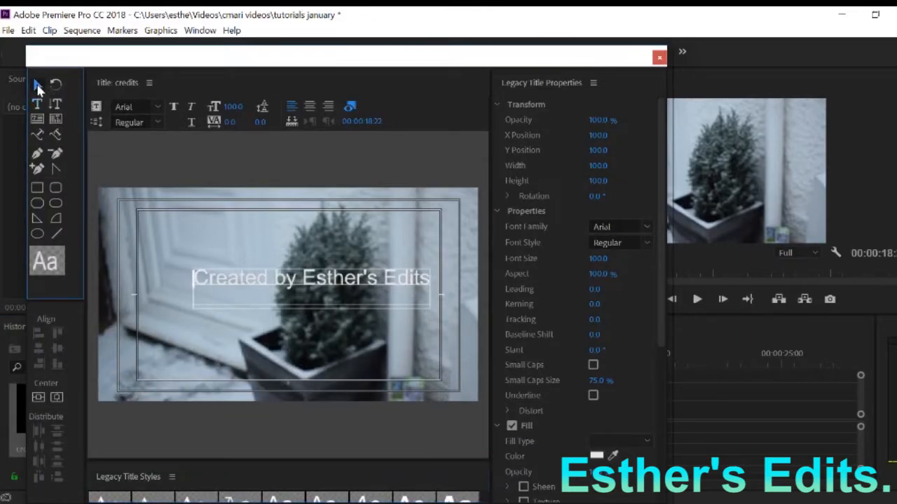
pyautogui.moveTo(315, 281); pyautogui.dragTo(294, 300)
pyautogui.moveTo(323, 264); pyautogui.dragTo(295, 266)
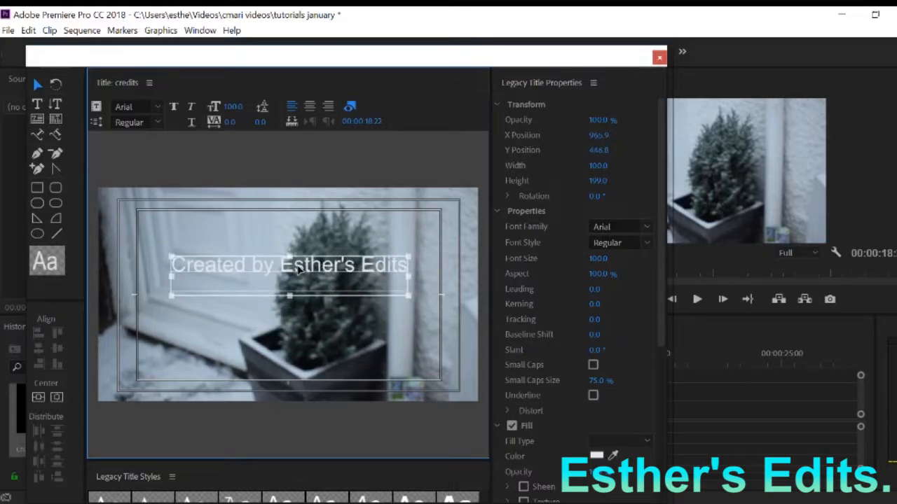
pyautogui.click(37, 398)
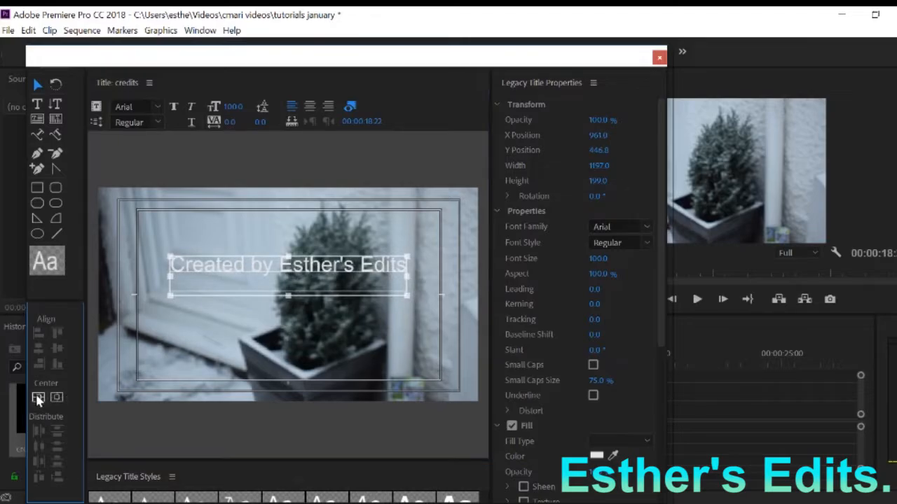
pyautogui.click(38, 398)
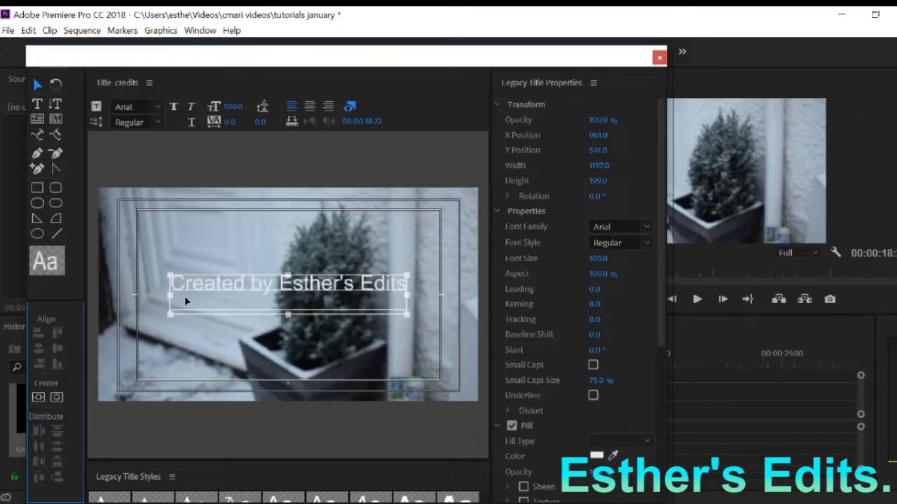
# Make the entire "Created by Esther's Edits" text bold and close the title editor
pyautogui.click(389, 284)
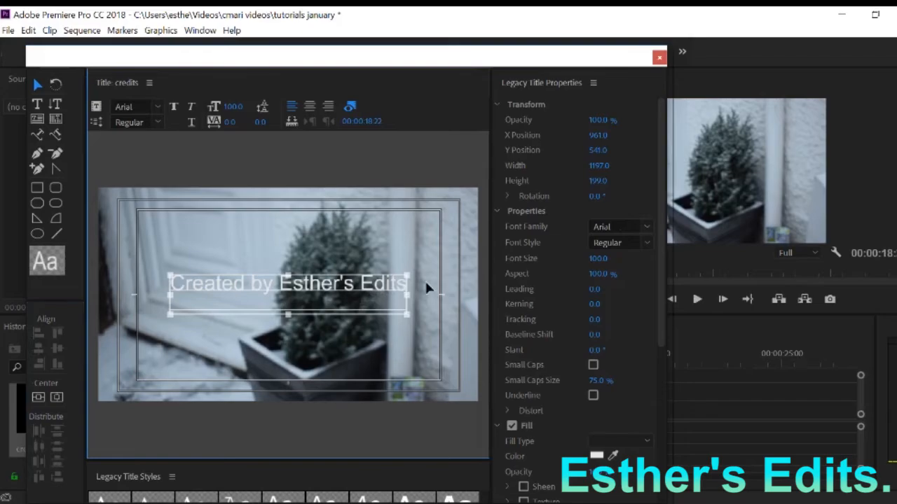
pyautogui.doubleClick(405, 283)
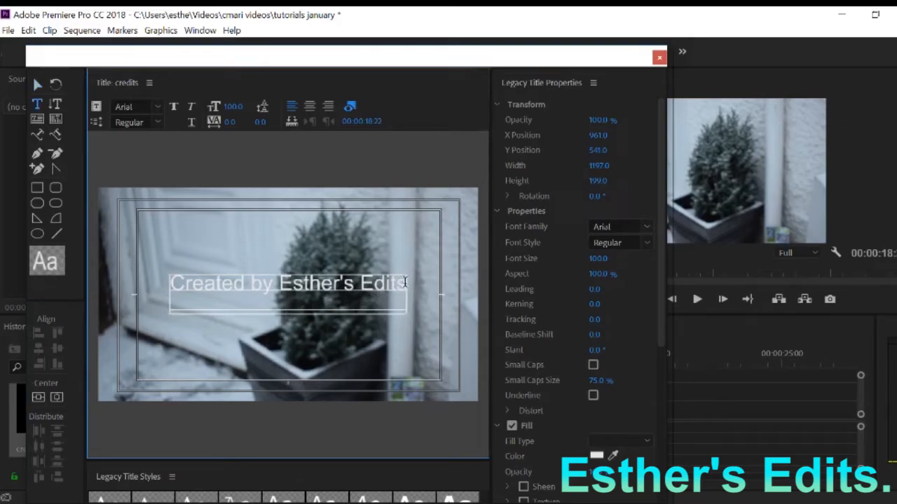
pyautogui.moveTo(404, 283); pyautogui.dragTo(170, 281)
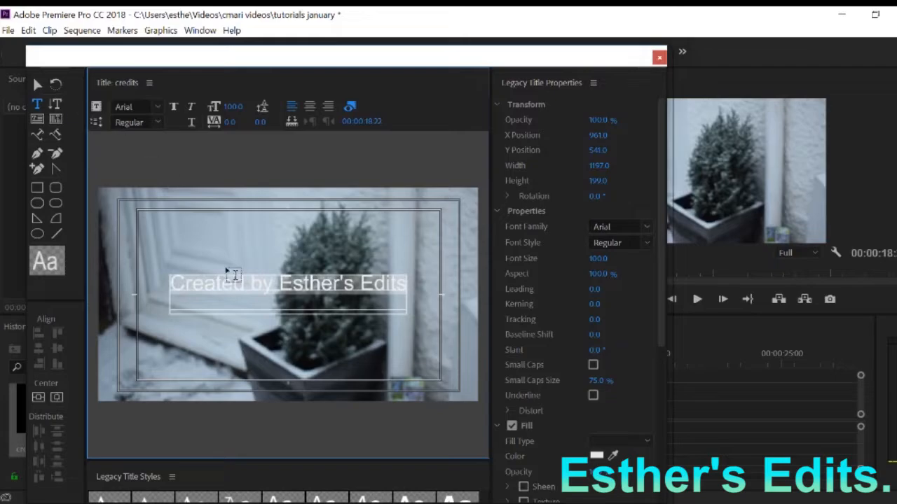
pyautogui.click(174, 107)
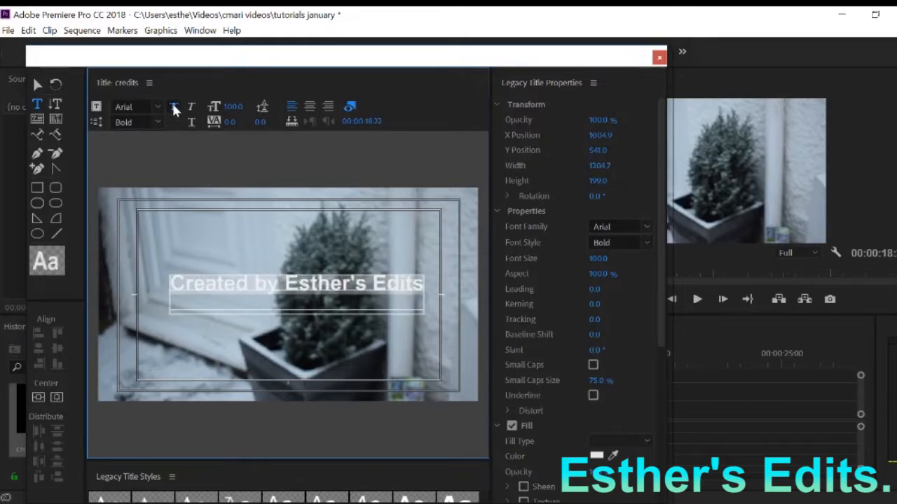
pyautogui.click(660, 57)
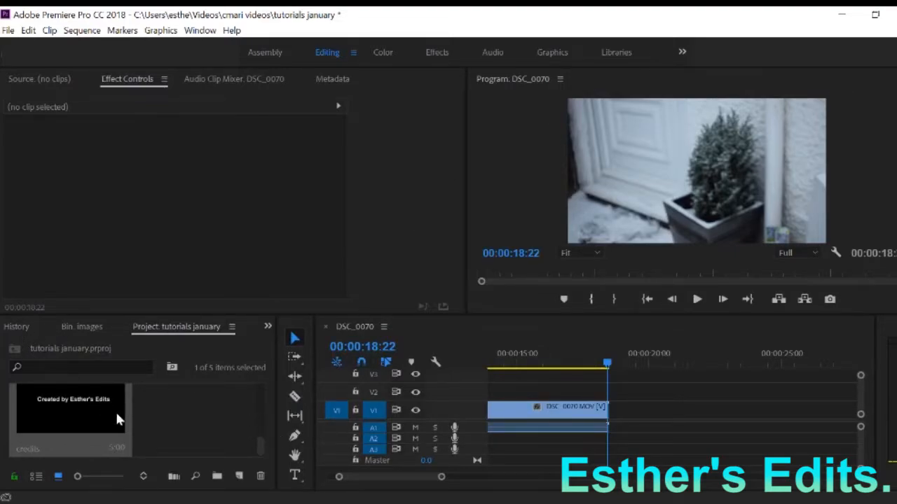
# Place the credits title on V1 directly after the DSC_0070 clip and trim its end to about one second long
pyautogui.click(162, 436)
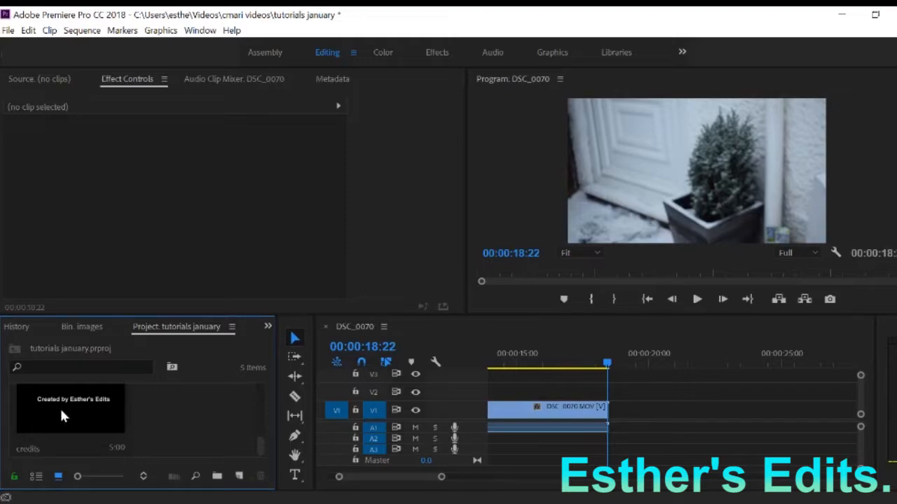
pyautogui.moveTo(54, 408); pyautogui.dragTo(613, 421)
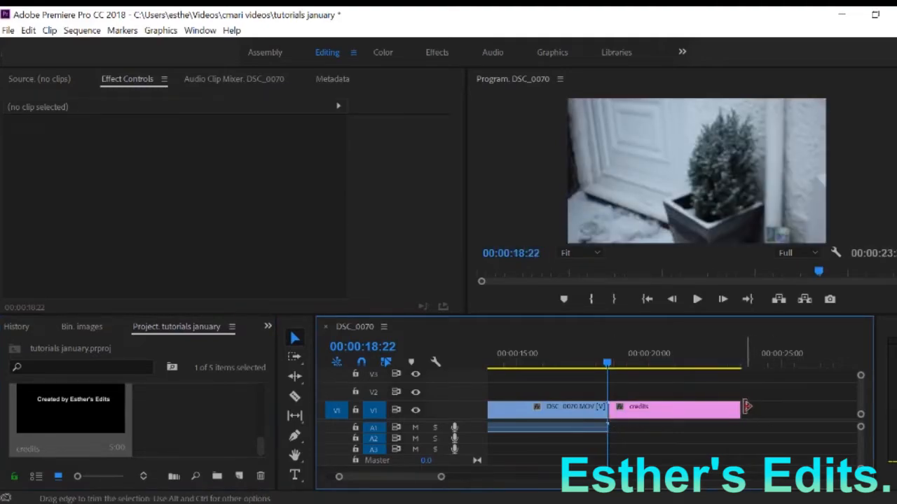
pyautogui.moveTo(737, 410); pyautogui.dragTo(634, 409)
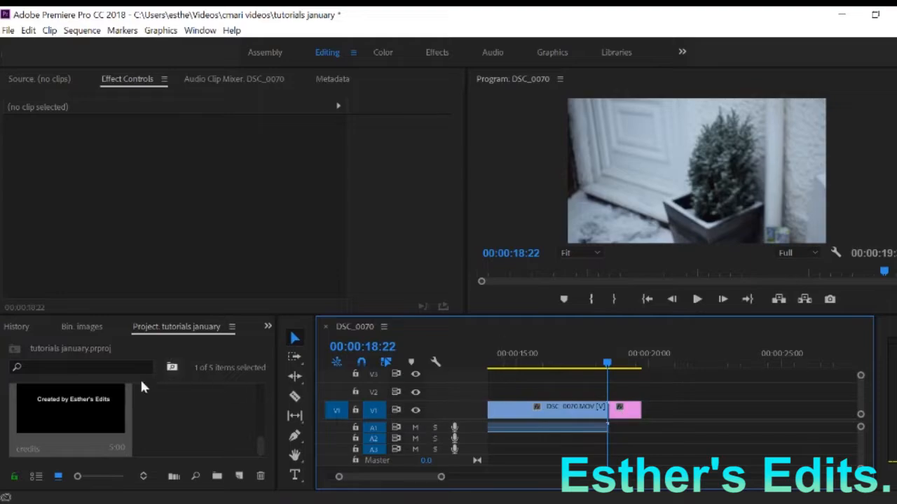
# Reopen the credits title for editing and enable a background behind its text
pyautogui.doubleClick(72, 406)
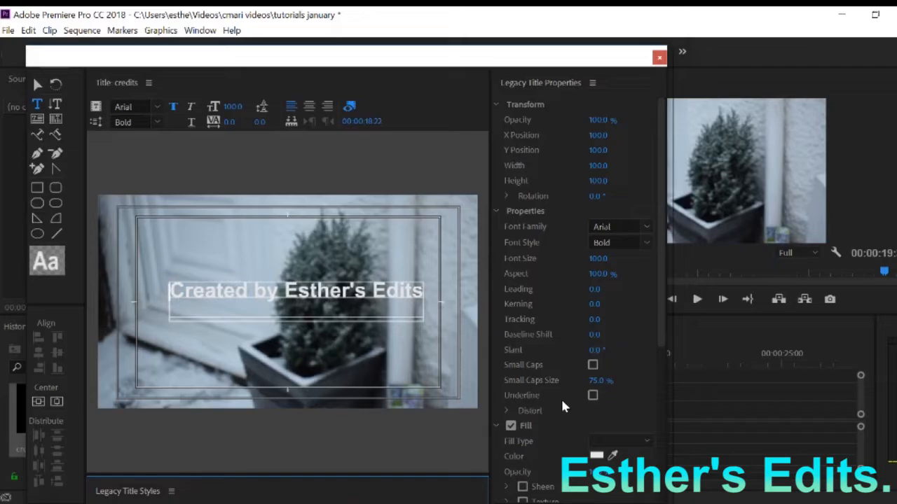
pyautogui.scroll(-5, 565, 407)
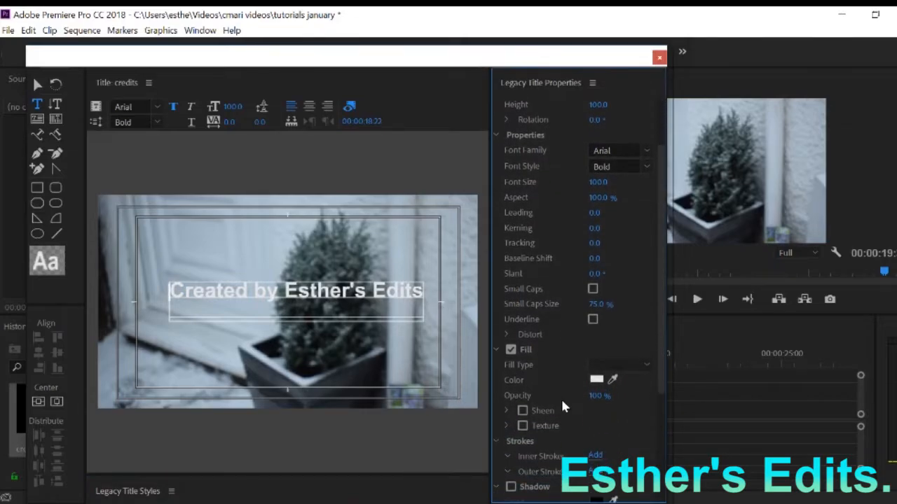
pyautogui.scroll(-9, 565, 407)
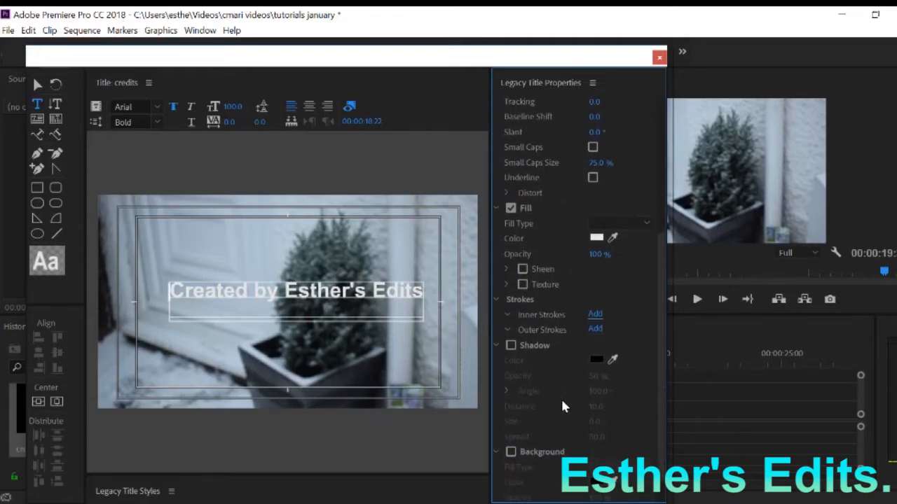
pyautogui.scroll(-1, 565, 407)
pyautogui.click(511, 430)
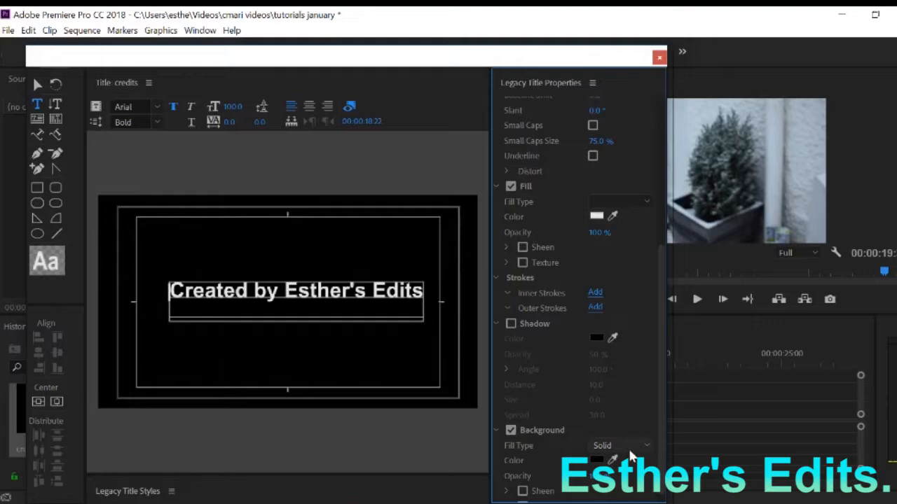
# Set the credits title's background fill type to Linear Gradient
pyautogui.scroll(-4, 629, 453)
pyautogui.scroll(3, 630, 454)
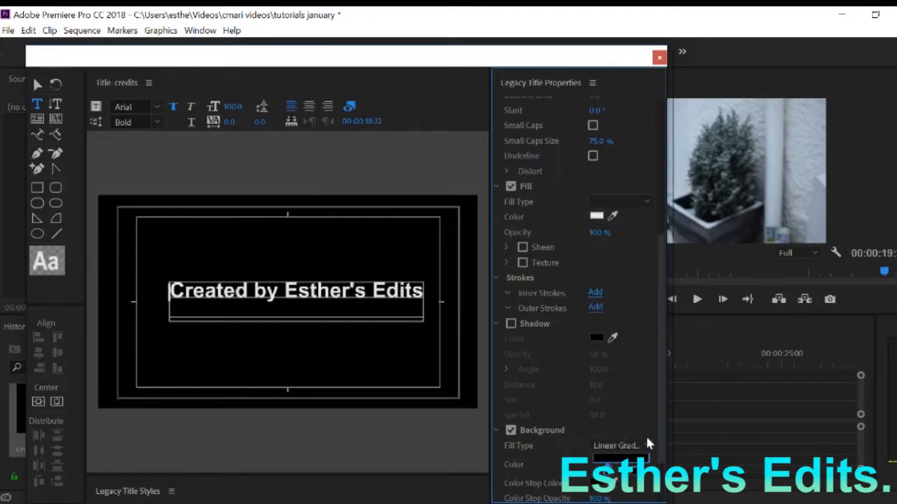
pyautogui.click(646, 449)
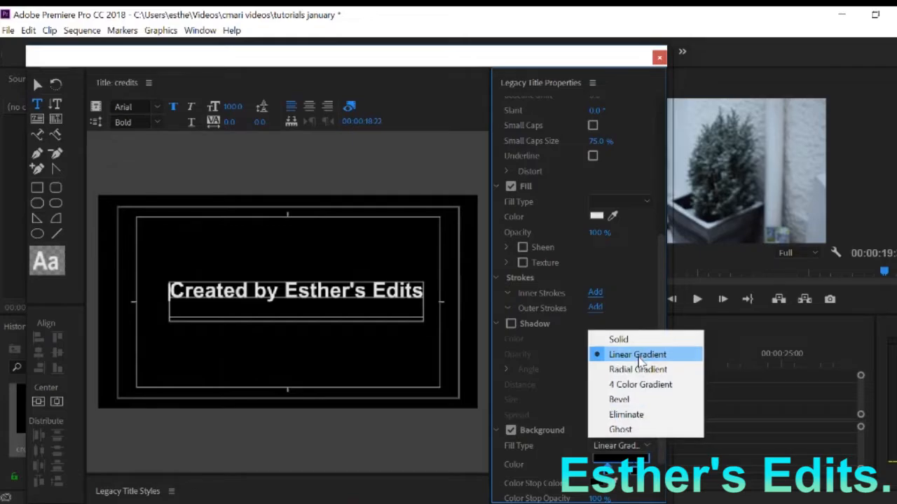
pyautogui.click(639, 356)
pyautogui.scroll(-1, 646, 487)
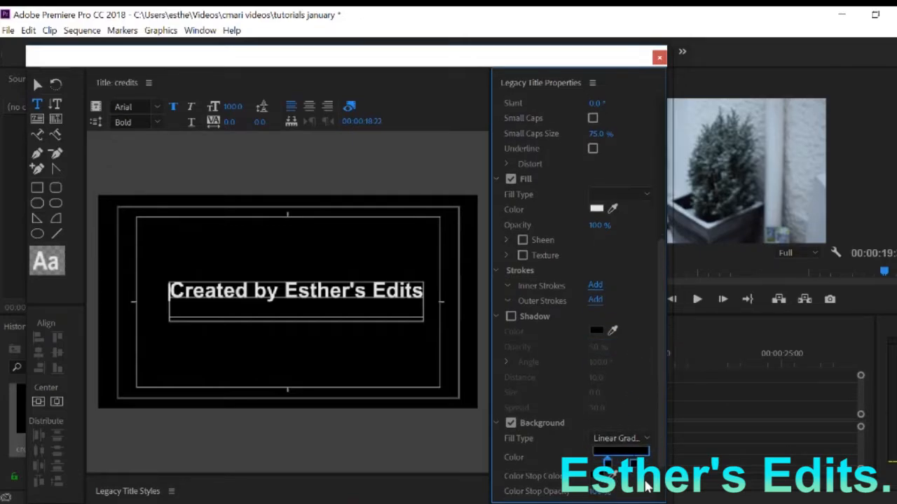
# Set the first color stop of the credits title's background gradient to yellow
pyautogui.scroll(-1, 646, 487)
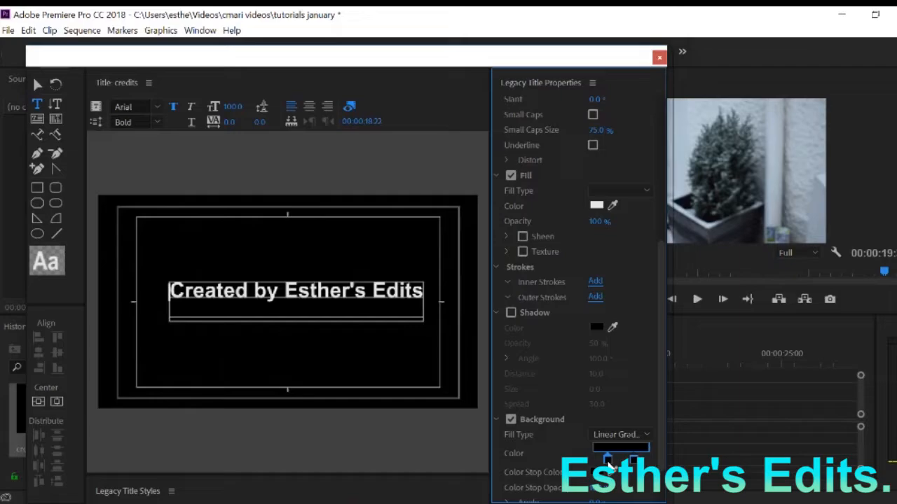
pyautogui.doubleClick(606, 458)
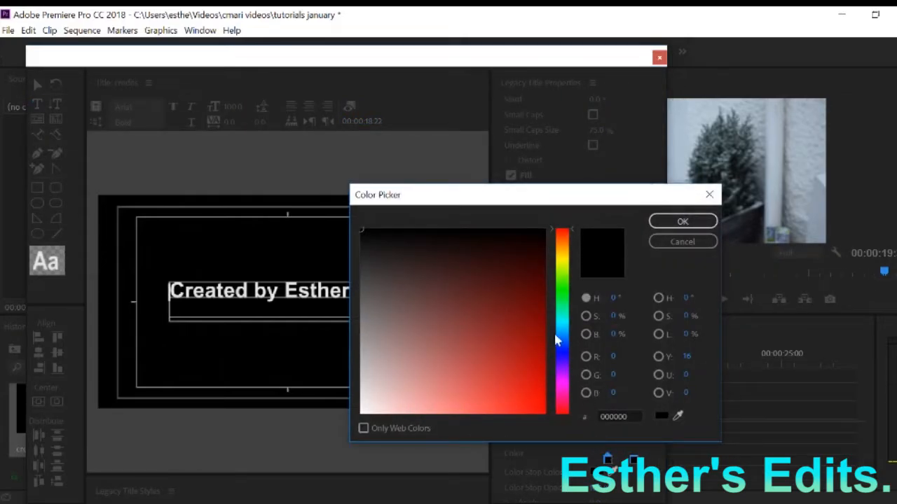
pyautogui.click(560, 267)
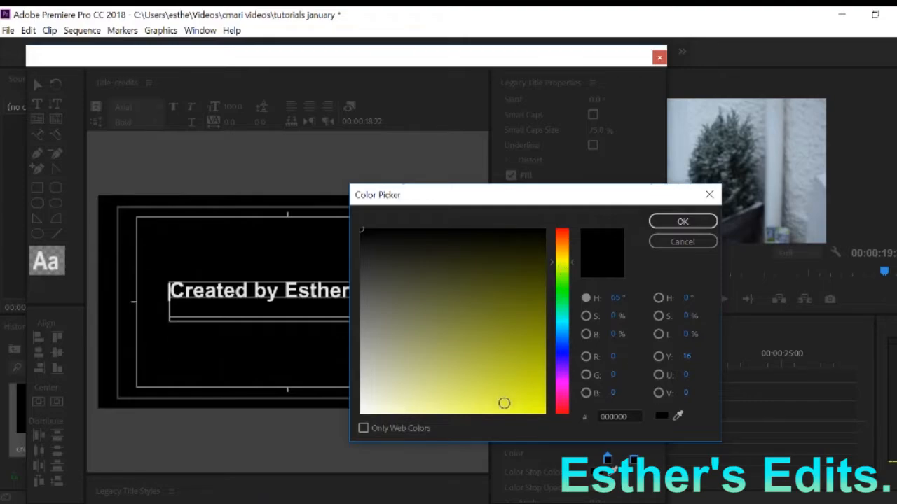
pyautogui.click(504, 403)
pyautogui.click(677, 220)
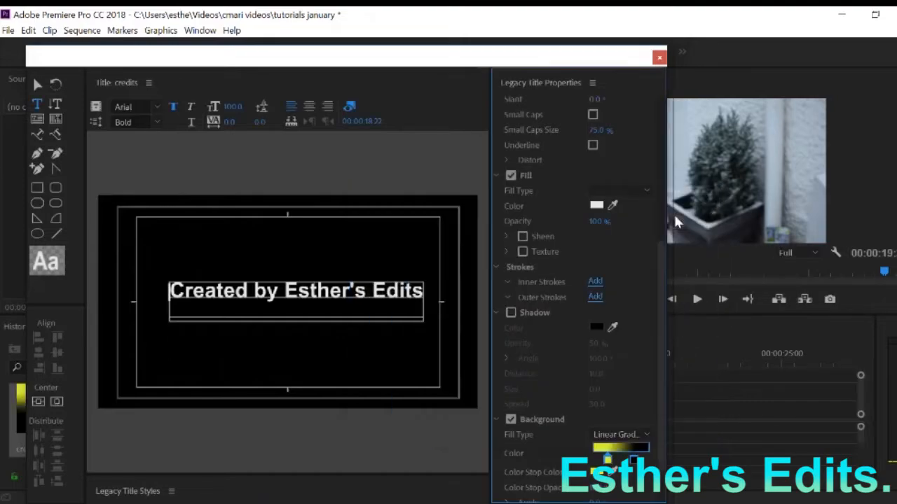
# Set the second color stop of the credits title's background gradient to green (3BF73C)
pyautogui.doubleClick(633, 459)
pyautogui.click(563, 292)
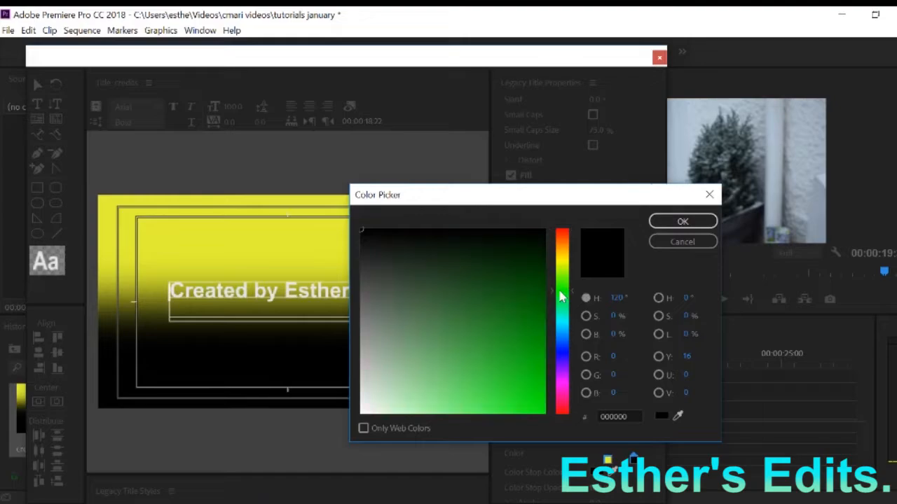
pyautogui.click(501, 408)
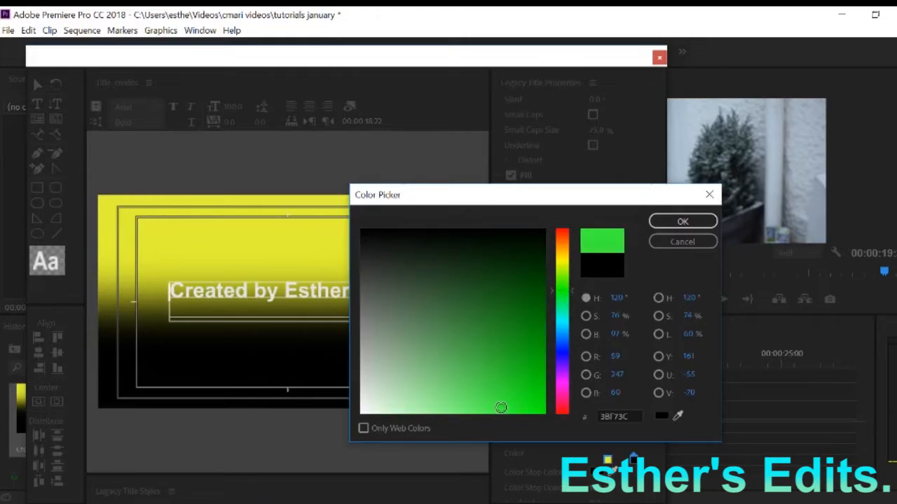
pyautogui.click(680, 221)
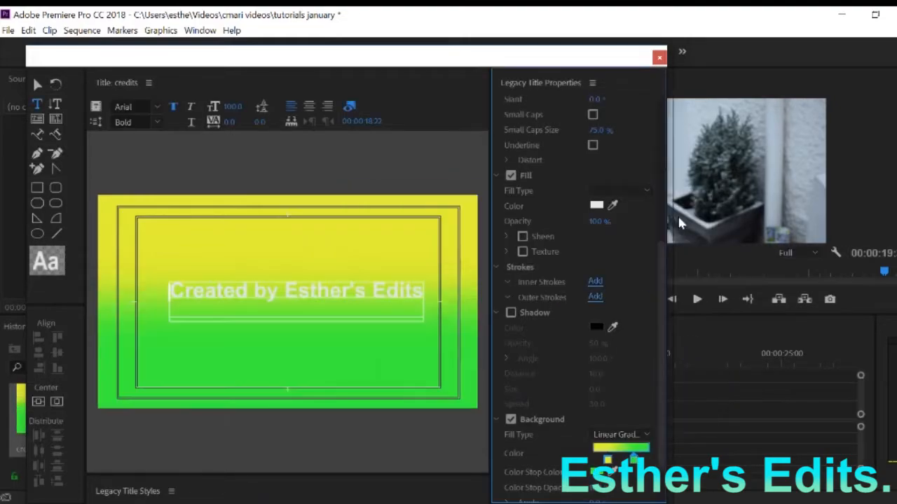
# Change the credits text's fill color to near-black (0B0202), then preview the finished credits title in the sequence
pyautogui.click(596, 205)
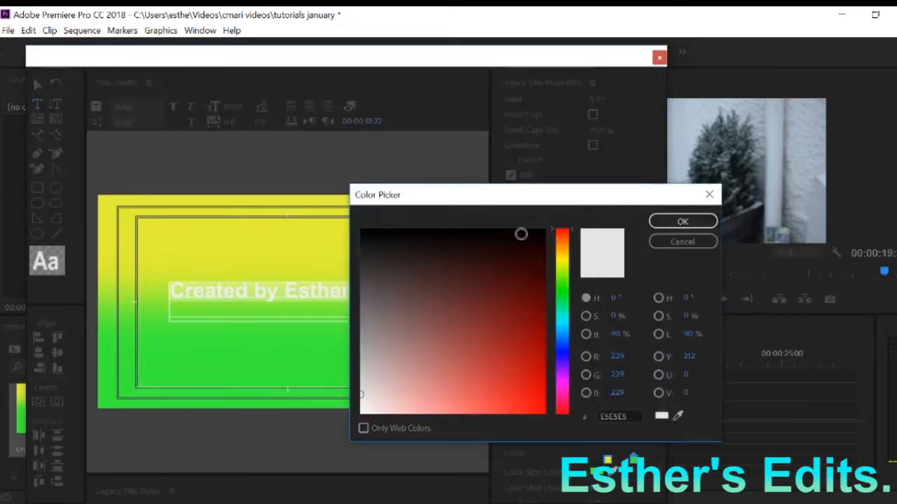
pyautogui.click(517, 236)
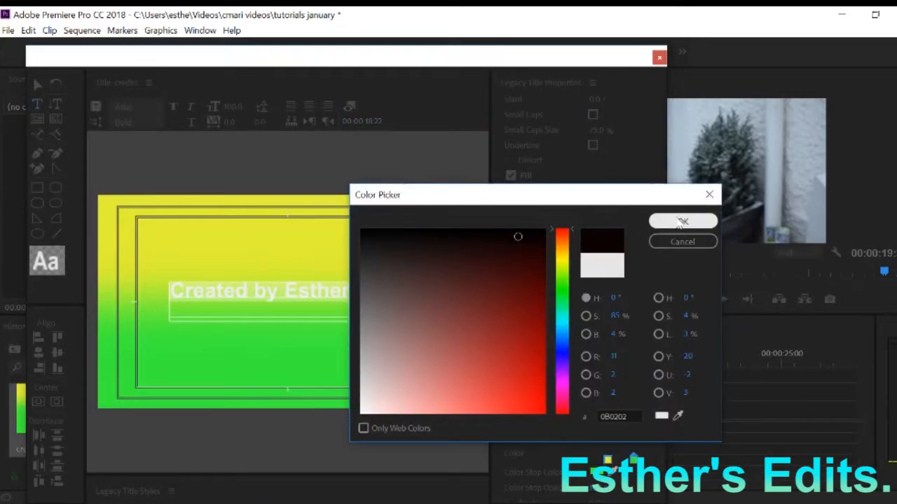
pyautogui.click(677, 222)
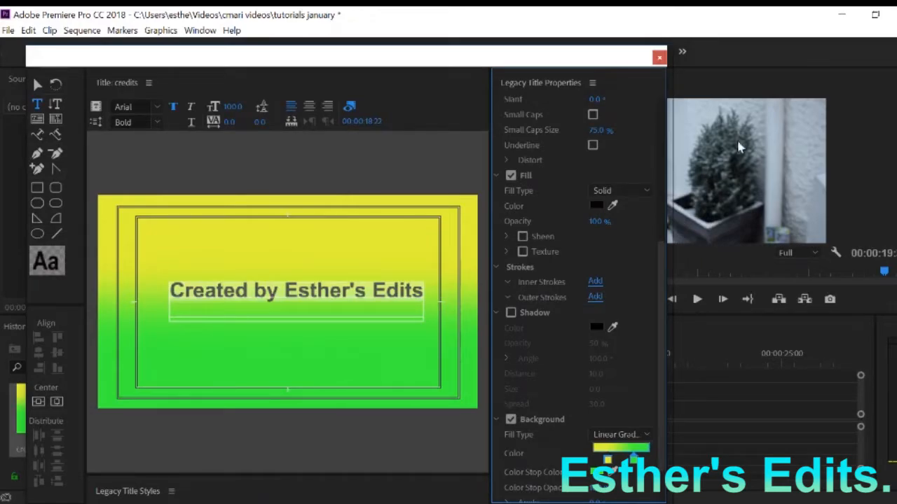
pyautogui.click(660, 58)
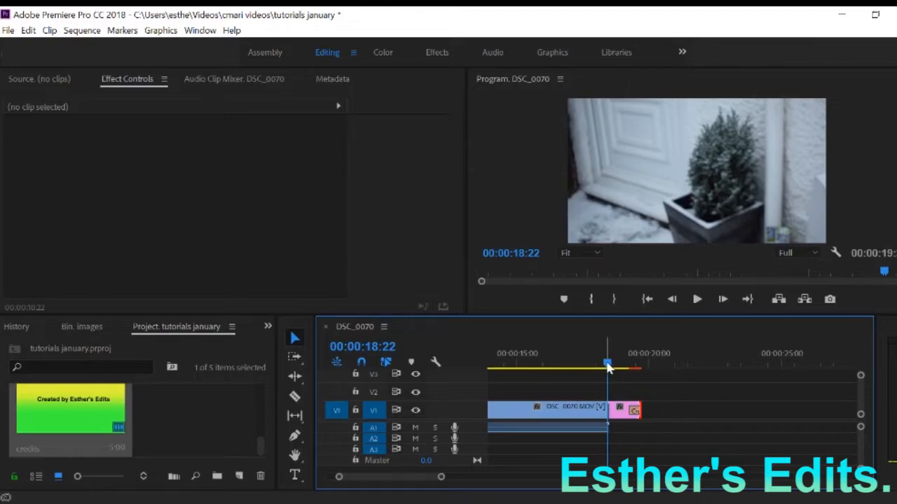
pyautogui.moveTo(607, 365); pyautogui.dragTo(637, 369)
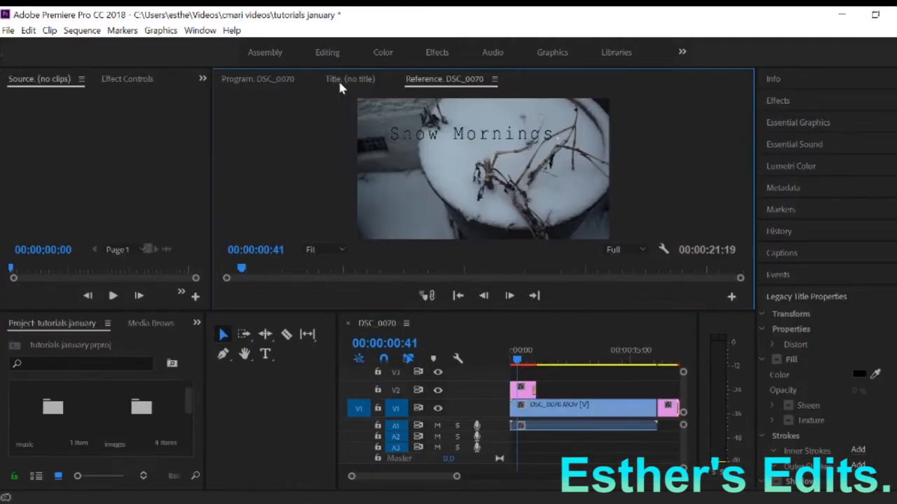
# Create a new title named "lower third base" with the default video settings
pyautogui.click(338, 79)
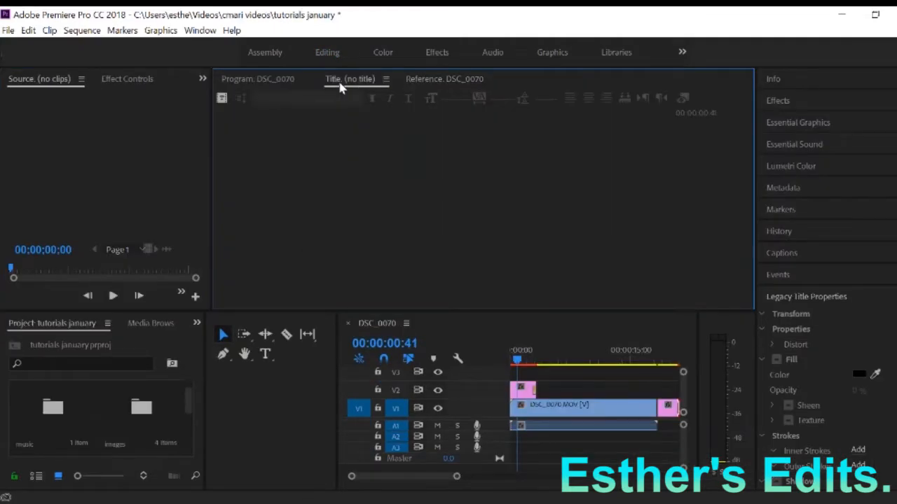
pyautogui.click(222, 98)
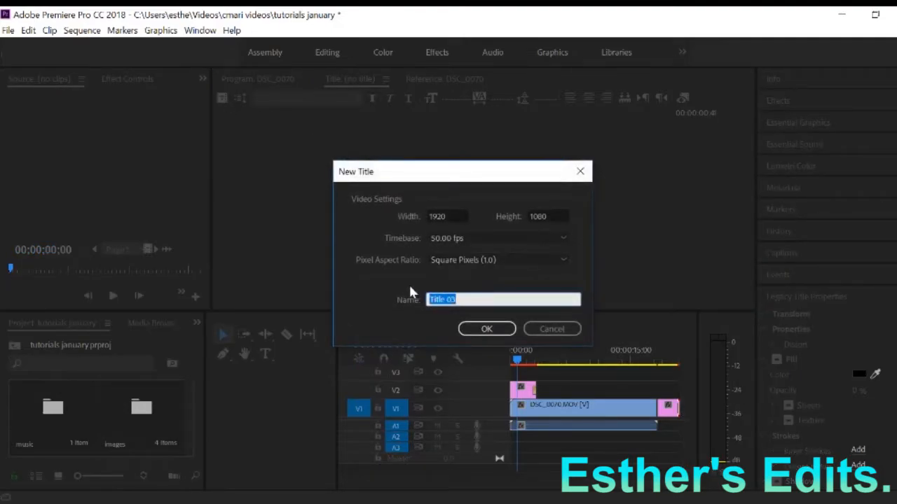
pyautogui.write('low')
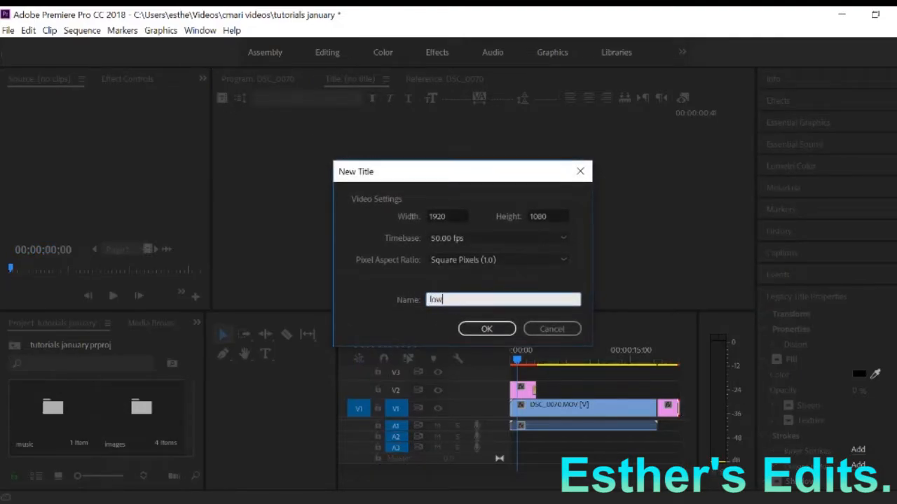
pyautogui.write('er thi')
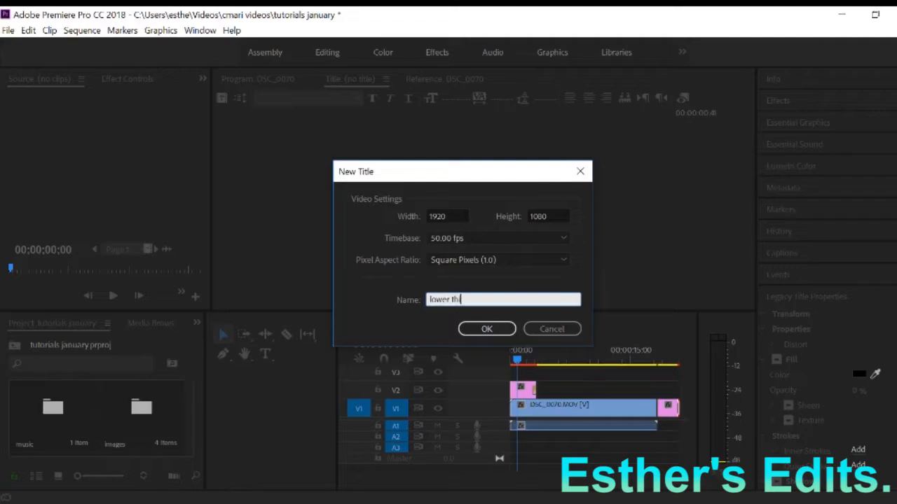
pyautogui.write('rd base')
pyautogui.click(496, 330)
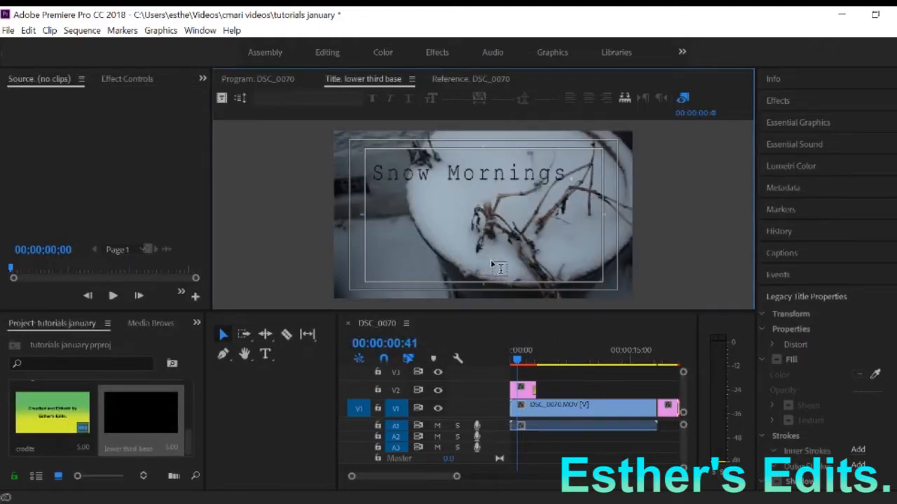
# Add the text "Esther's Edits" in the lower-right part of the lower third title's safe area
pyautogui.click(495, 261)
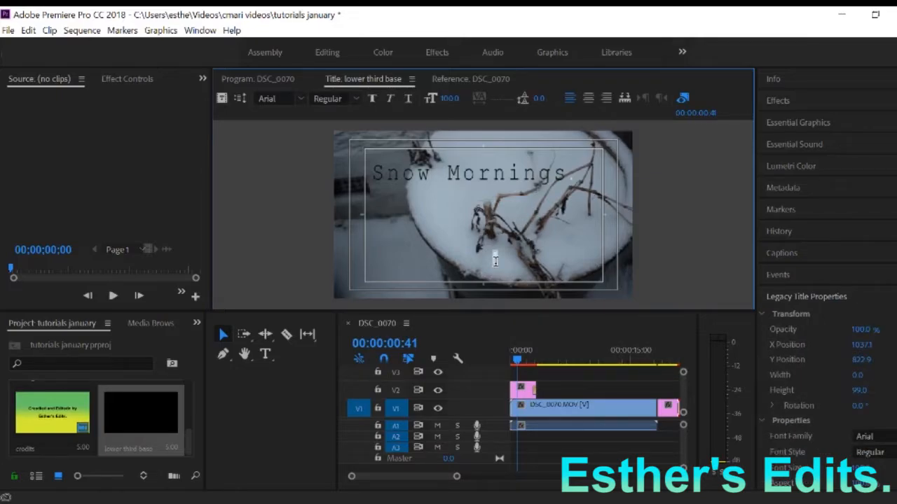
pyautogui.write('Esther')
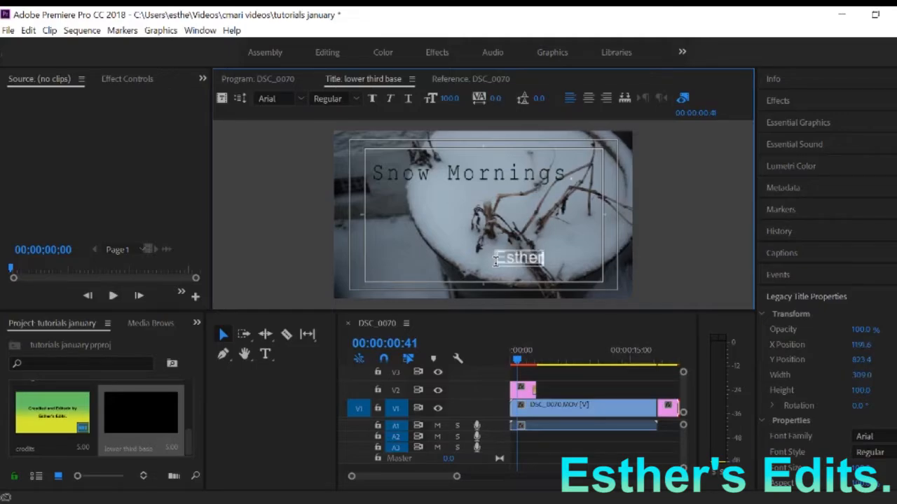
pyautogui.write("'s Ed")
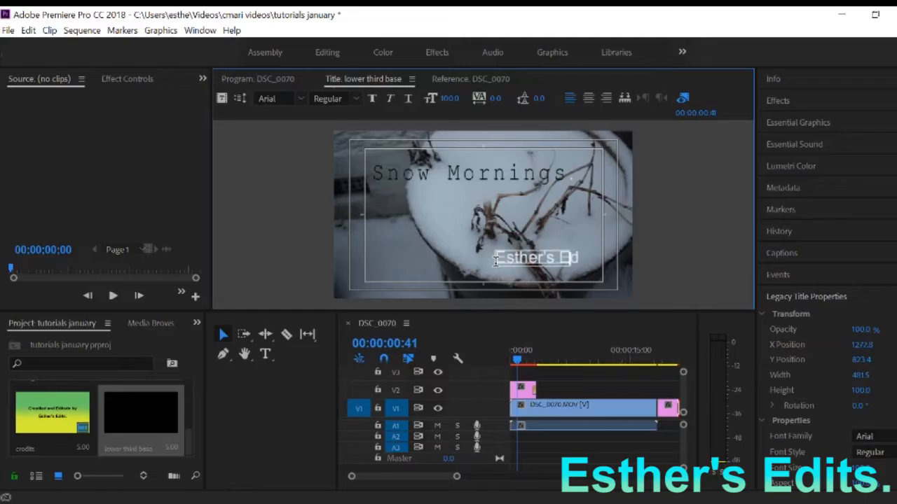
pyautogui.write('its')
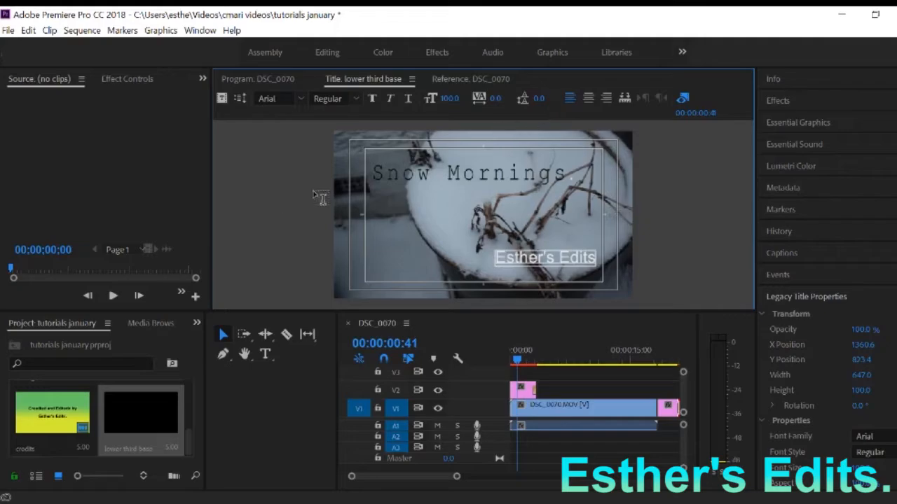
# Switch to the Editing workspace and reopen the "lower third base" title for editing
pyautogui.click(320, 57)
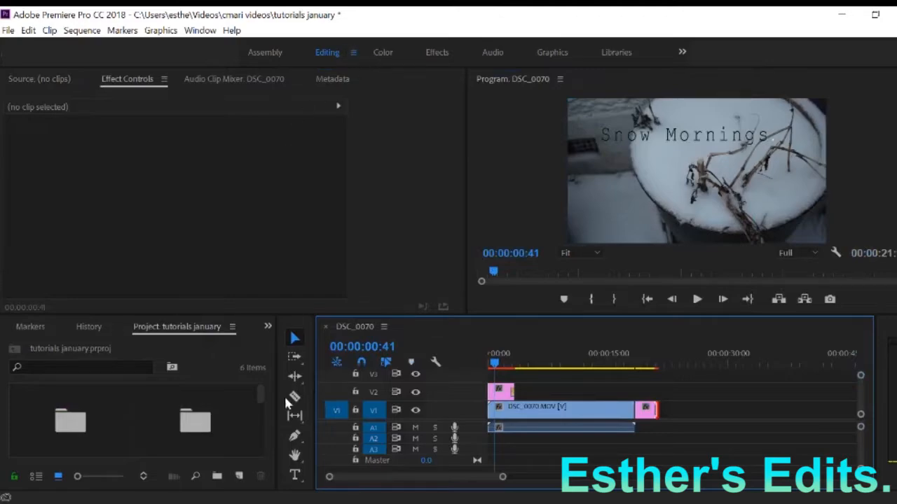
pyautogui.scroll(-3, 254, 418)
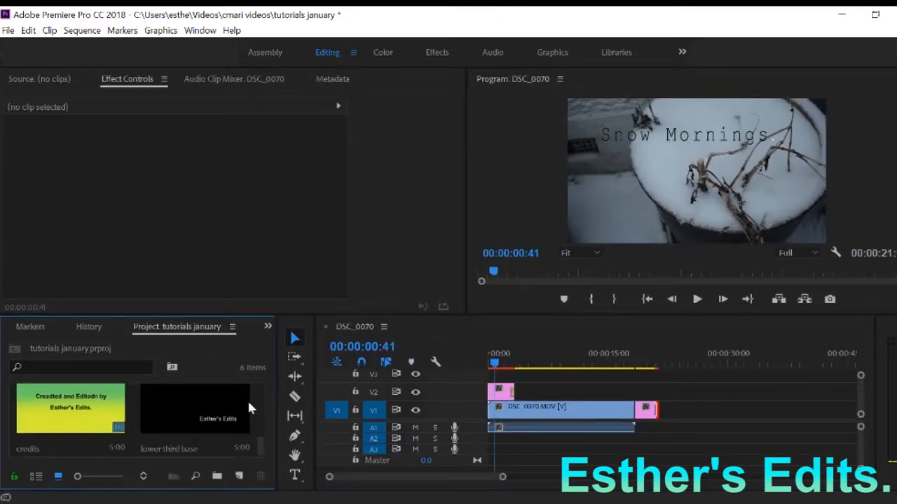
pyautogui.doubleClick(213, 413)
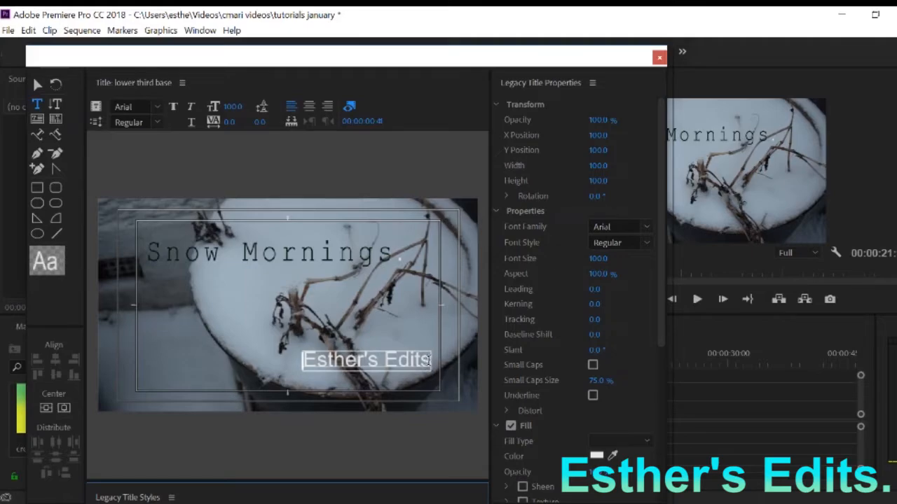
# Make the entire "Esther's Edits" text in the lower third title bold
pyautogui.click(428, 360)
pyautogui.moveTo(428, 360); pyautogui.dragTo(305, 358)
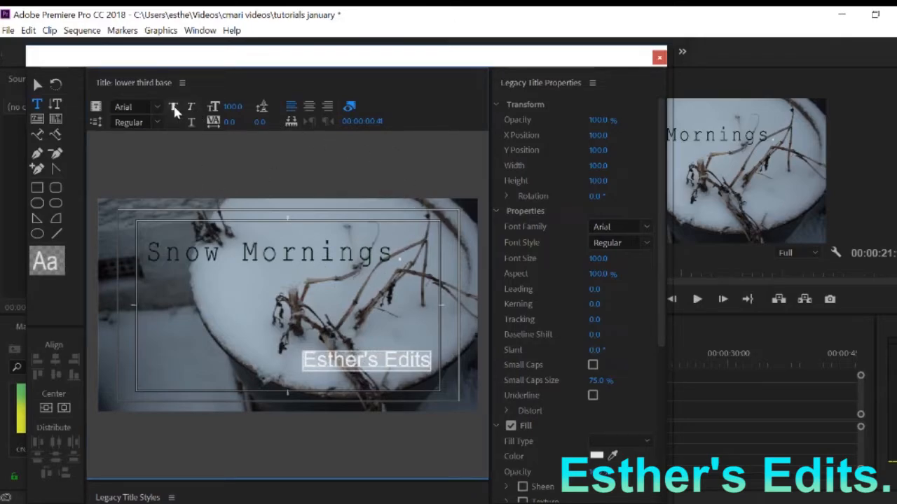
pyautogui.click(174, 109)
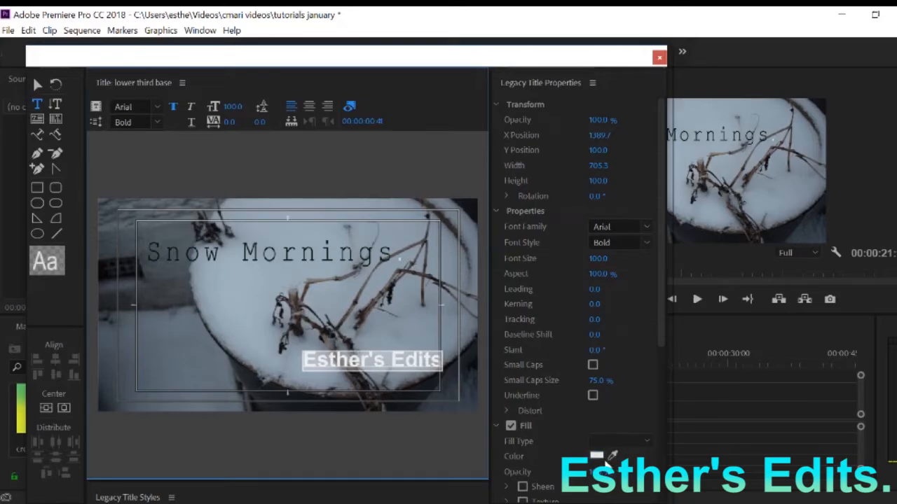
# Set the fill type of the "Esther's Edits" text to Linear Gradient
pyautogui.click(597, 456)
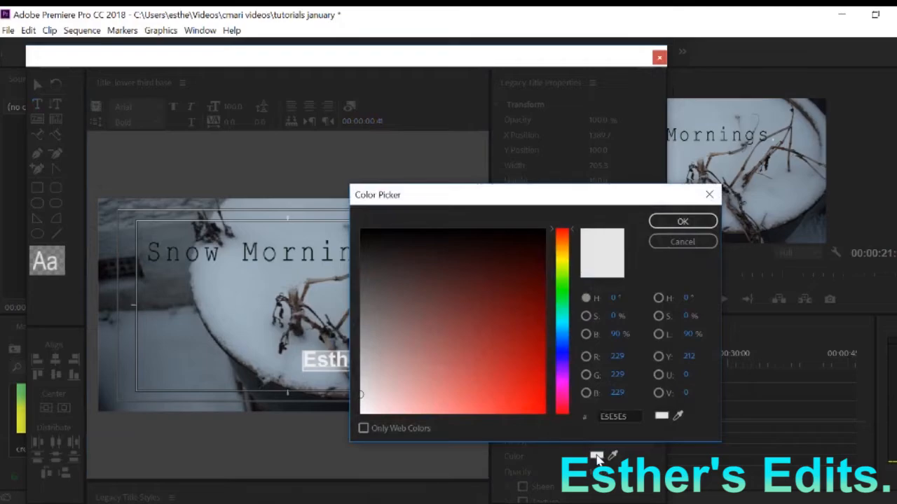
pyautogui.click(711, 196)
pyautogui.click(647, 441)
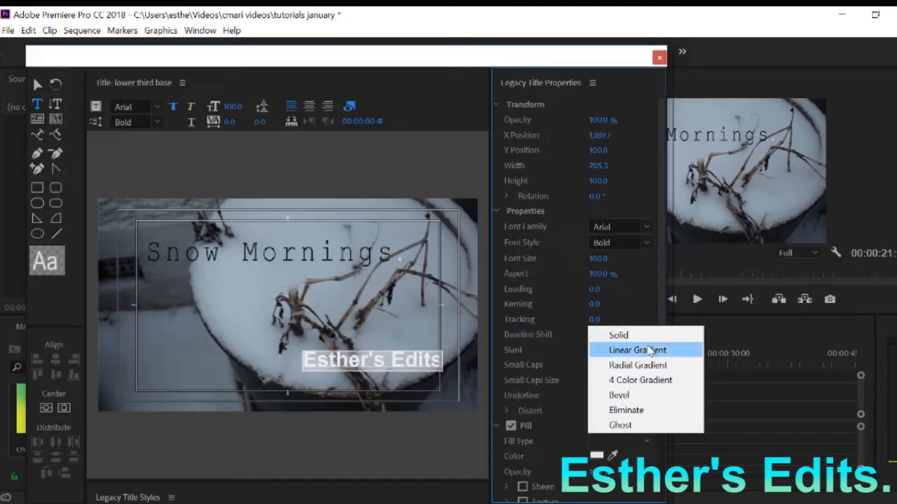
pyautogui.click(649, 351)
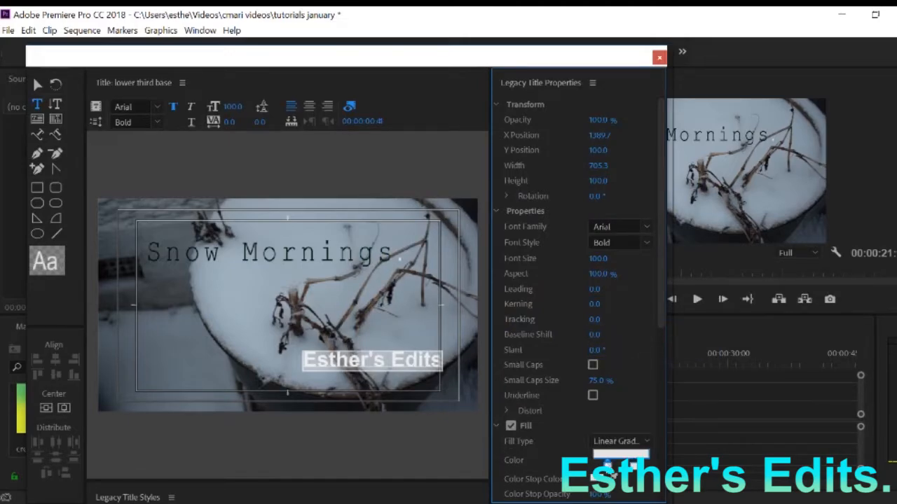
# Set the first color stop of the "Esther's Edits" text gradient to blue (1B51E5)
pyautogui.doubleClick(607, 455)
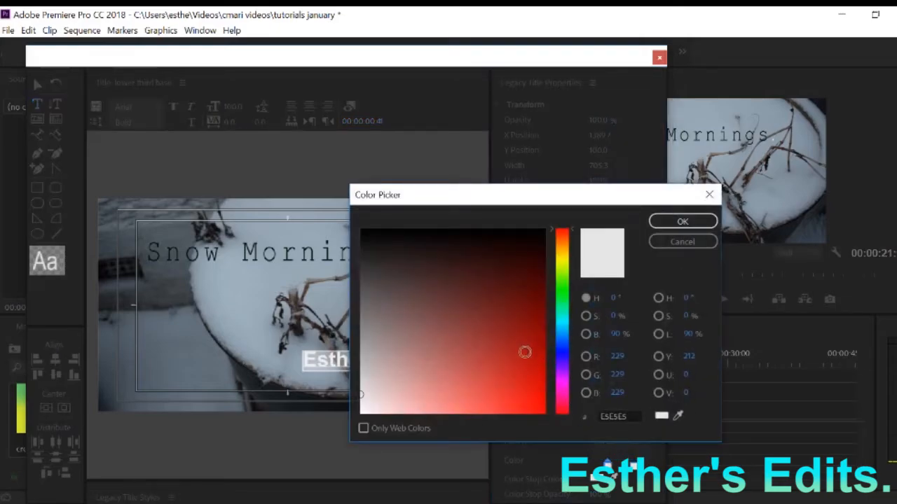
pyautogui.click(562, 342)
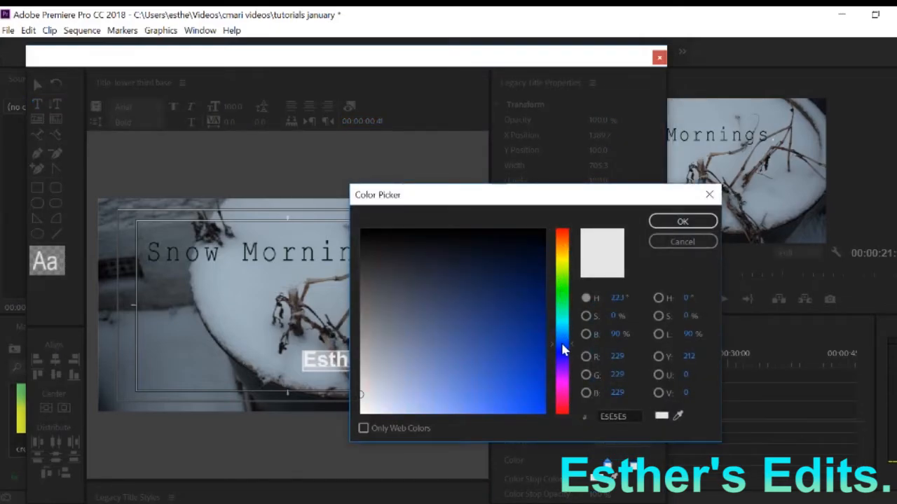
pyautogui.click(523, 394)
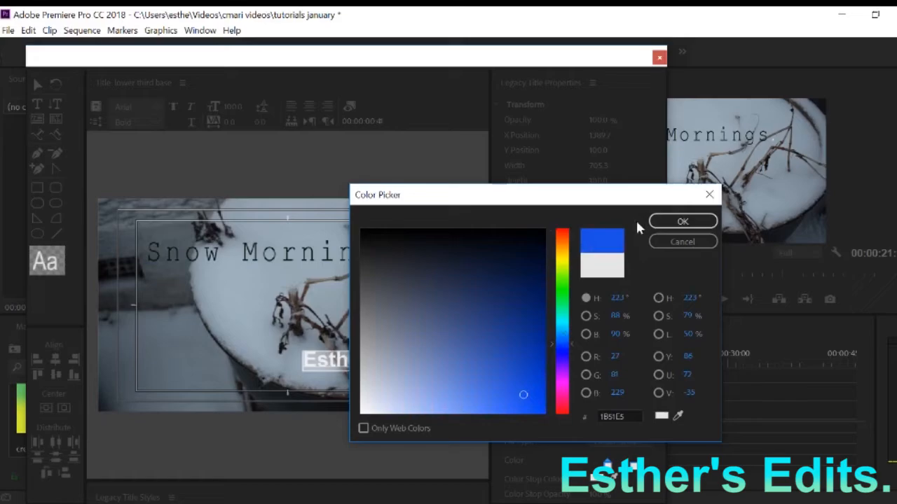
pyautogui.click(674, 222)
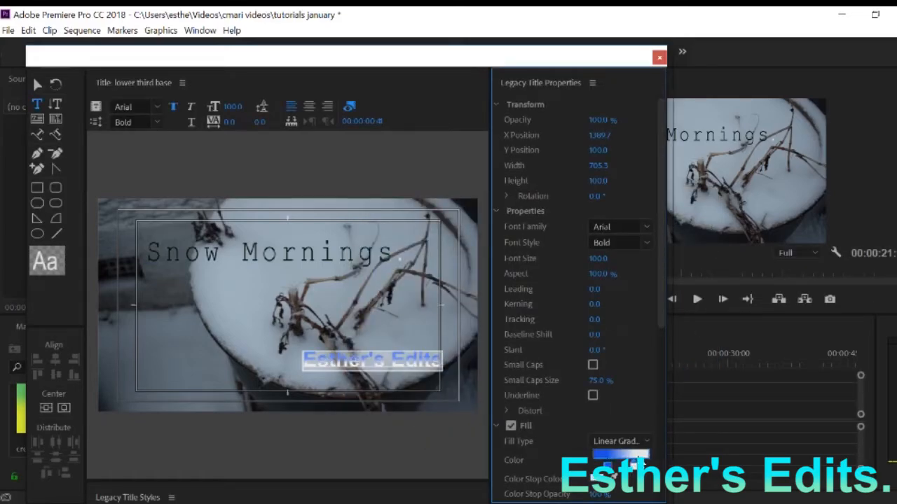
# Set the second color stop of the "Esther's Edits" text gradient to bright green (24F440)
pyautogui.doubleClick(634, 466)
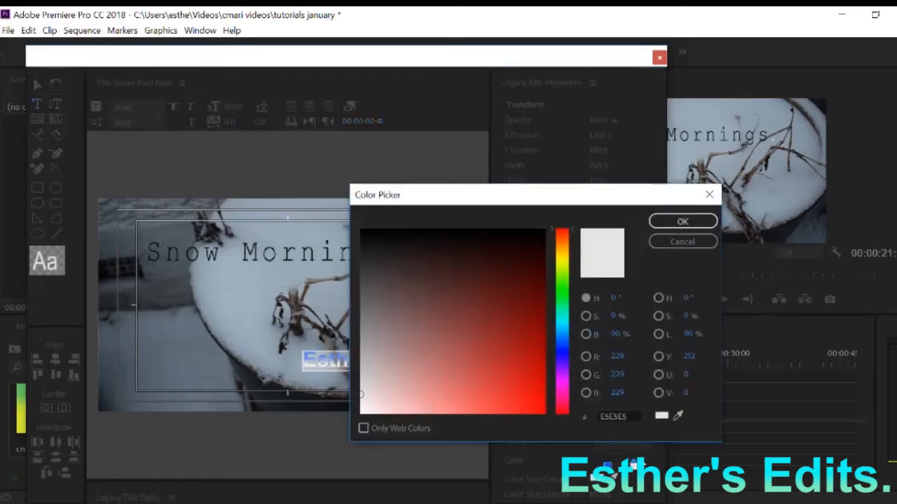
pyautogui.click(562, 294)
pyautogui.click(516, 406)
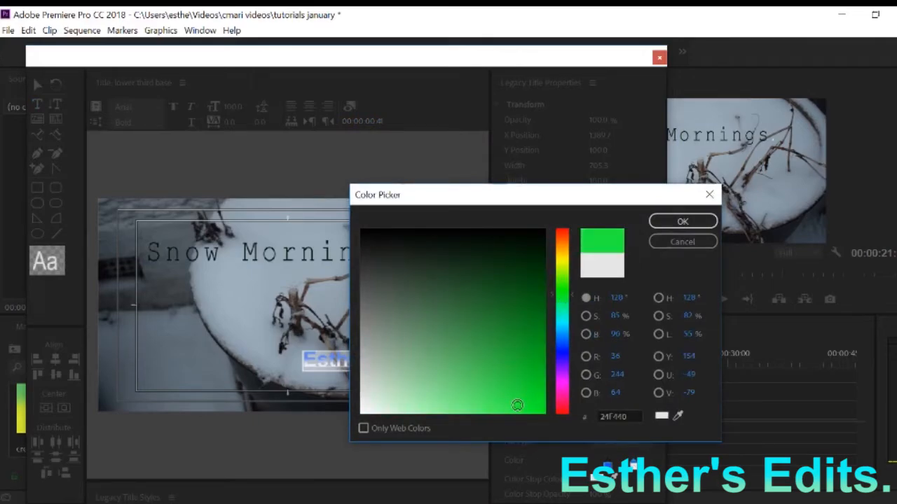
pyautogui.click(688, 223)
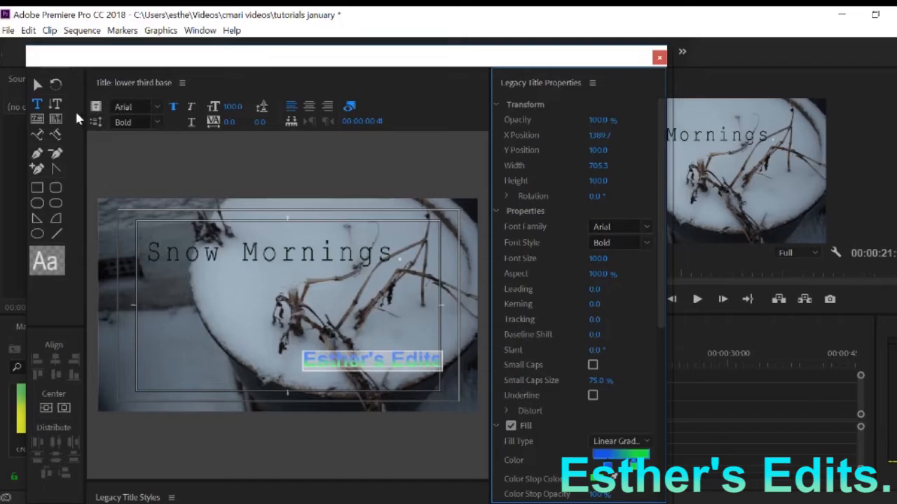
# Shrink the "Esther's Edits" text to about 650 by 93 and move it into the frame's lower-right corner, at about X 1542, Y 1025
pyautogui.click(39, 84)
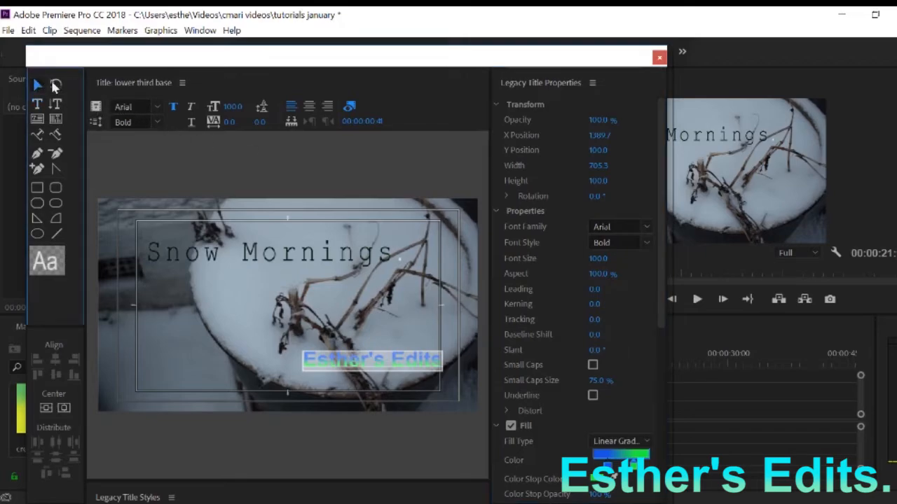
pyautogui.click(369, 361)
pyautogui.moveTo(366, 357); pyautogui.dragTo(377, 395)
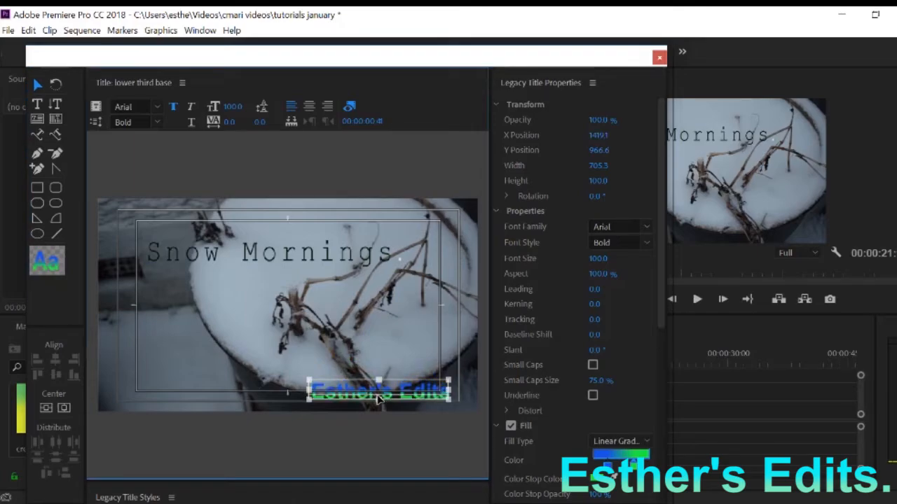
pyautogui.moveTo(377, 398); pyautogui.dragTo(454, 399)
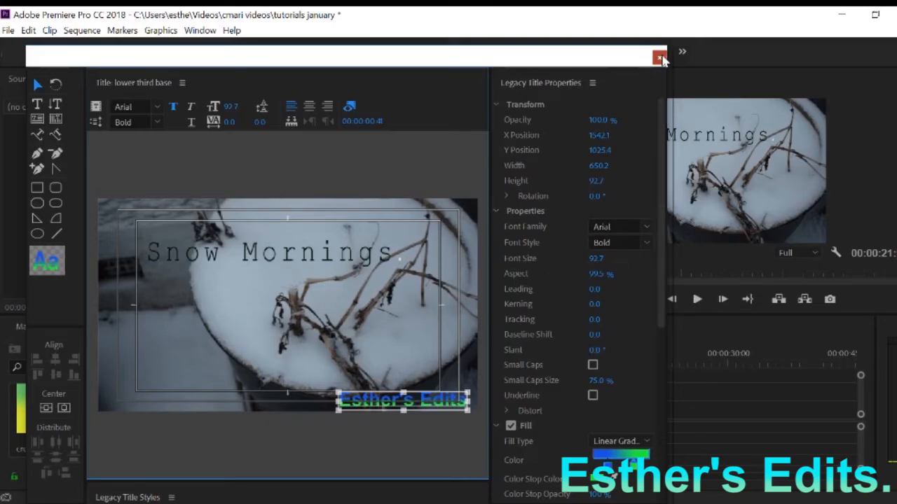
pyautogui.click(659, 57)
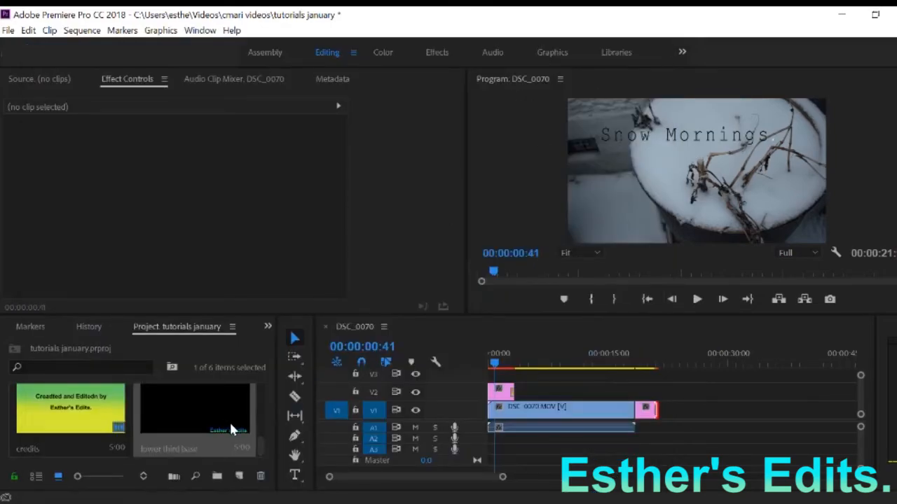
pyautogui.doubleClick(194, 418)
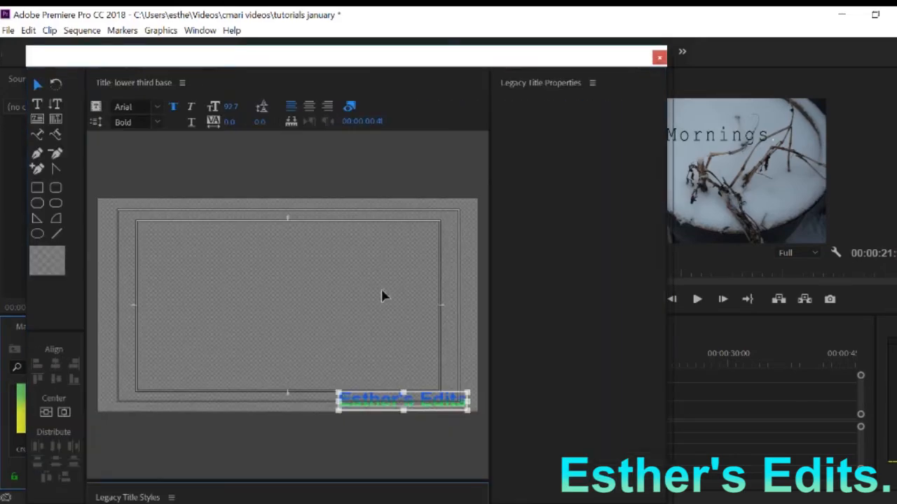
pyautogui.click(659, 58)
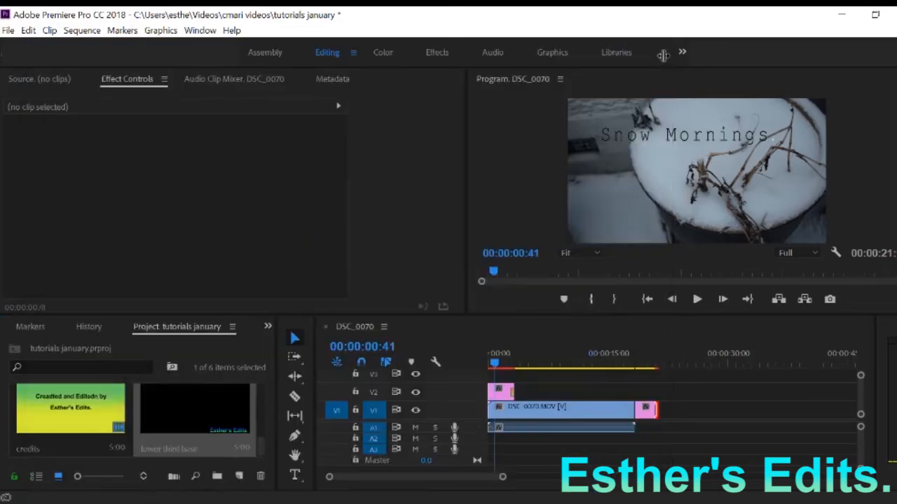
# Place the "lower third base" title on track V3 at the sequence start and extend it to the end of the credits clip
pyautogui.moveTo(170, 412); pyautogui.dragTo(490, 375)
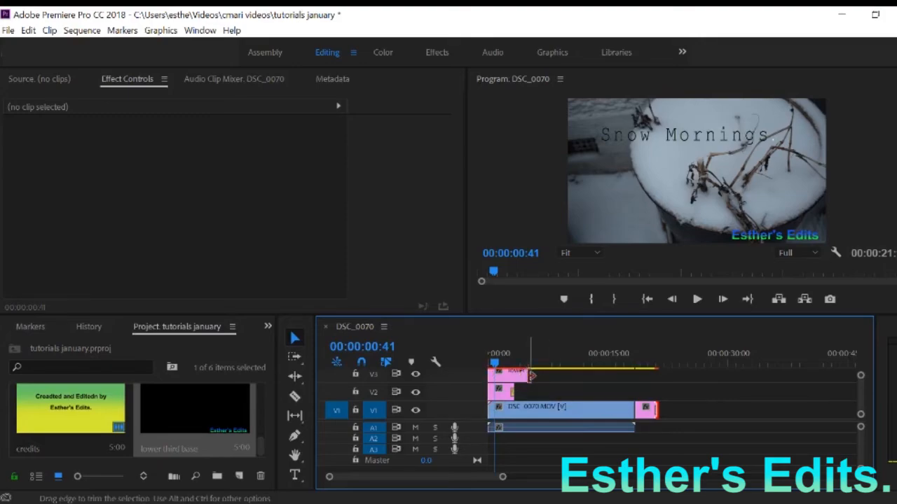
pyautogui.click(524, 376)
pyautogui.moveTo(522, 375); pyautogui.dragTo(653, 368)
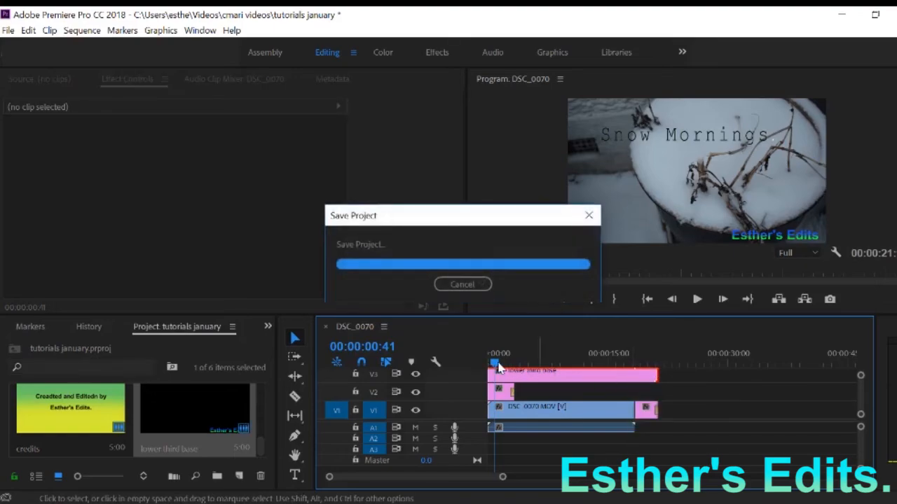
# Play the sequence from the start to check the lower third over the footage, and inspect the end of the credits
pyautogui.moveTo(499, 367); pyautogui.dragTo(487, 367)
pyautogui.press('space')
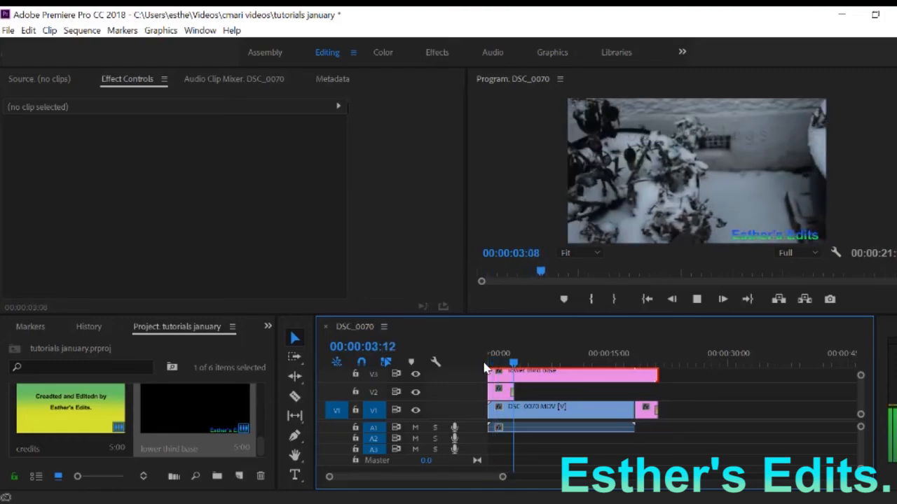
pyautogui.press('space')
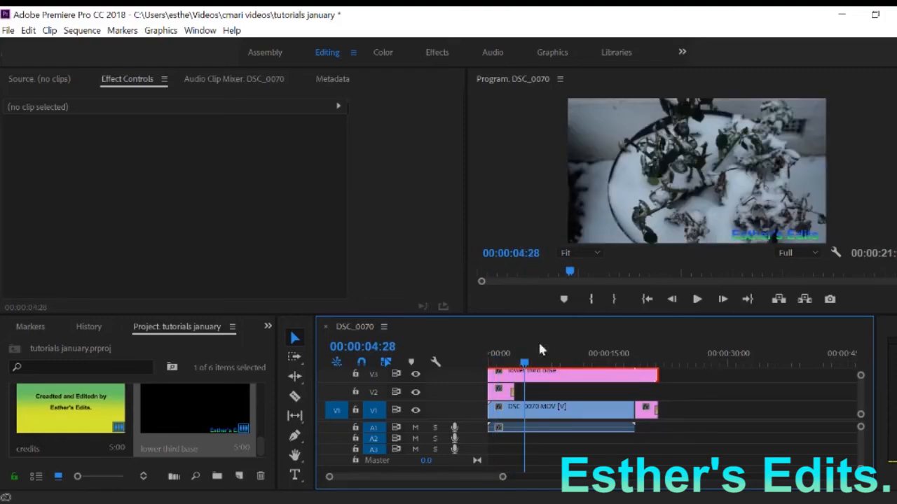
pyautogui.click(653, 362)
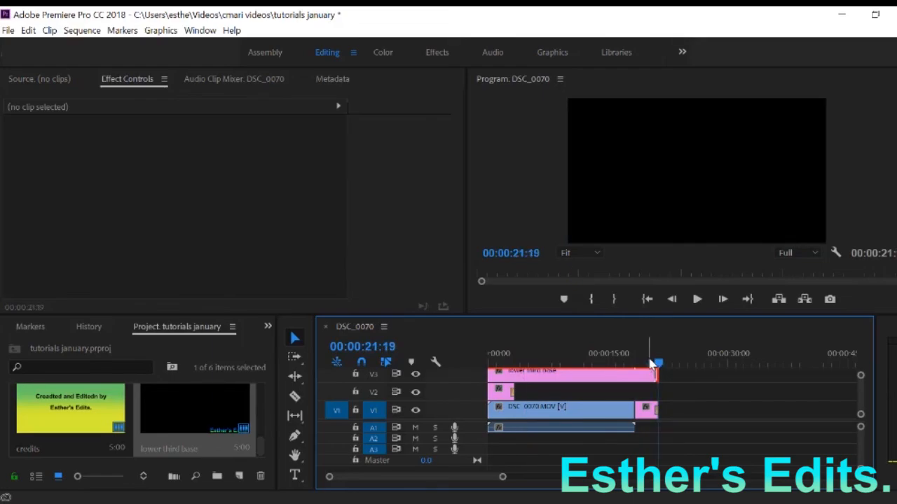